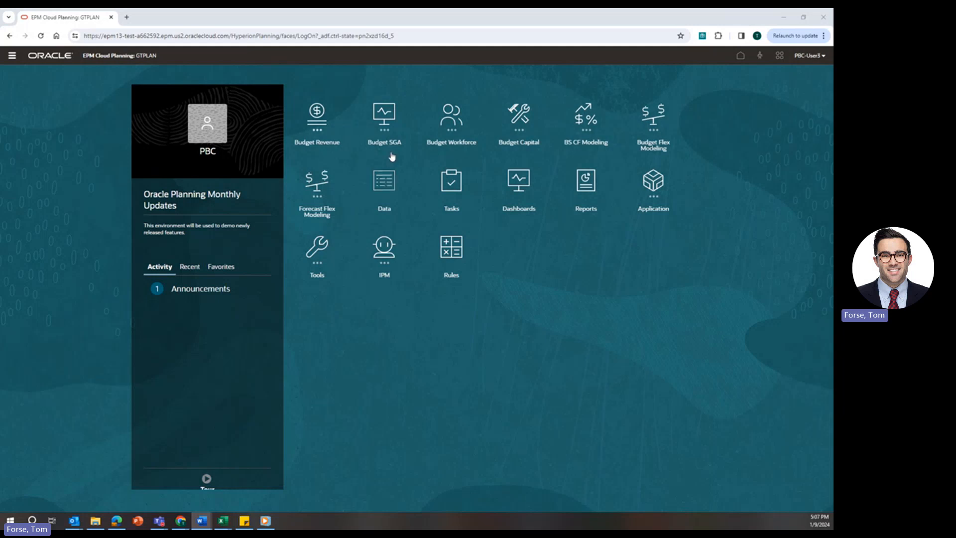
# Open the B405 Budget SG&A form from Budget SGA and set its Entity to E2000:Pittsburgh Sales.
pyautogui.click(392, 124)
pyautogui.click(385, 191)
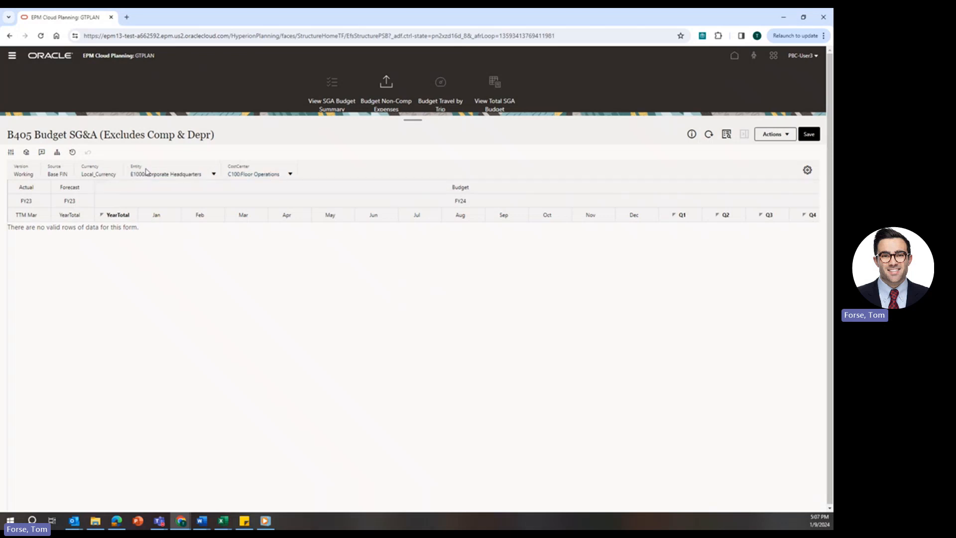
pyautogui.click(186, 175)
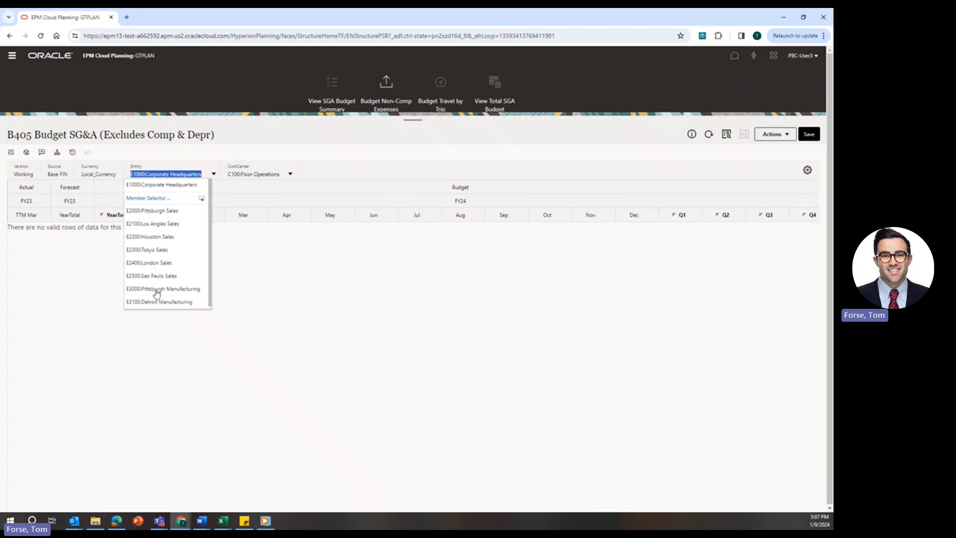
pyautogui.scroll(-2, 156, 293)
pyautogui.scroll(2, 157, 293)
pyautogui.click(159, 219)
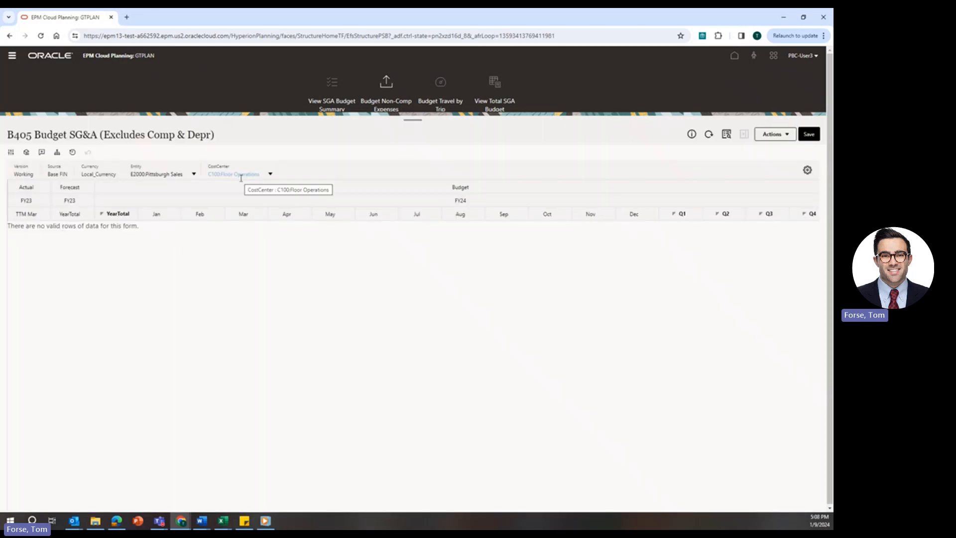
# Set the form's CostCenter to C300:Sales to load the Pittsburgh Sales expense accounts.
pyautogui.click(240, 174)
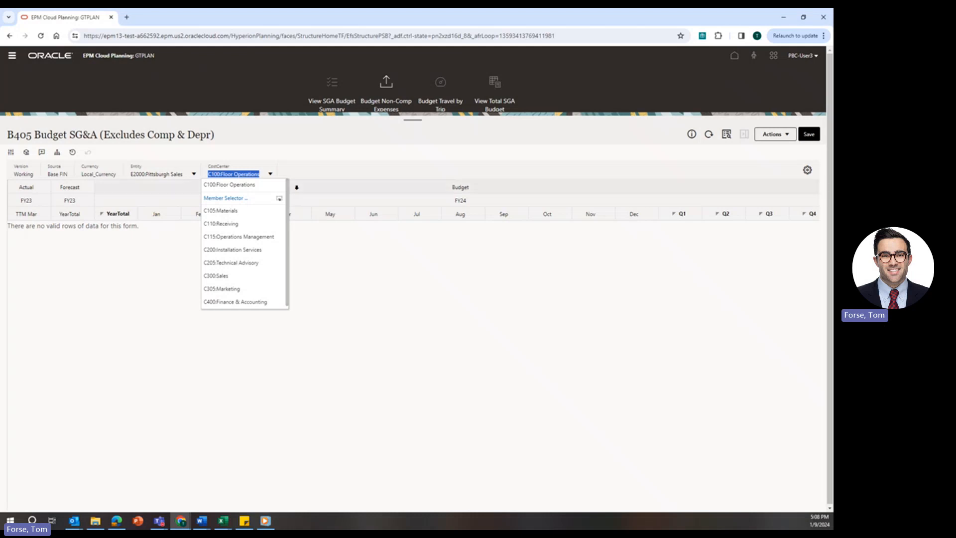
pyautogui.click(230, 277)
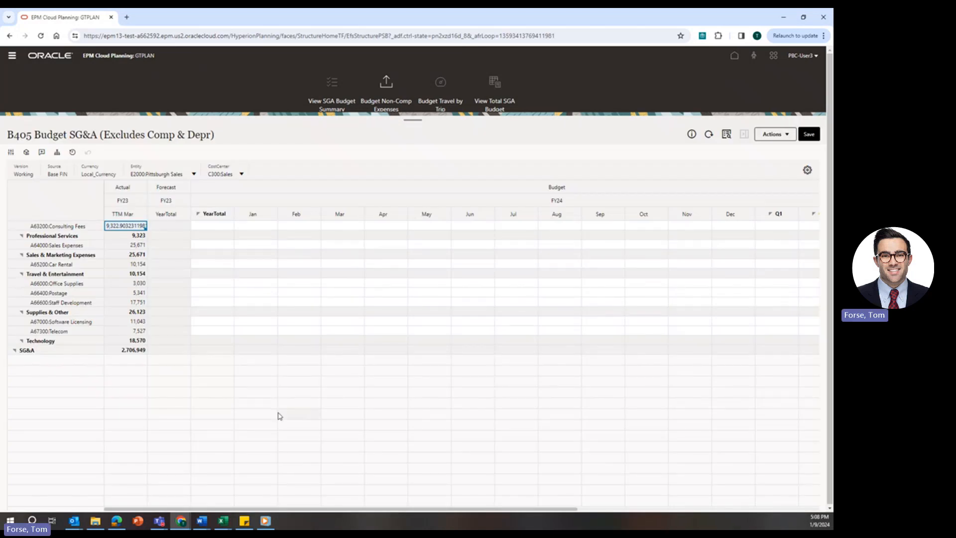
pyautogui.click(280, 414)
# Switch the form's CostCenter to C305:Marketing.
pyautogui.click(241, 176)
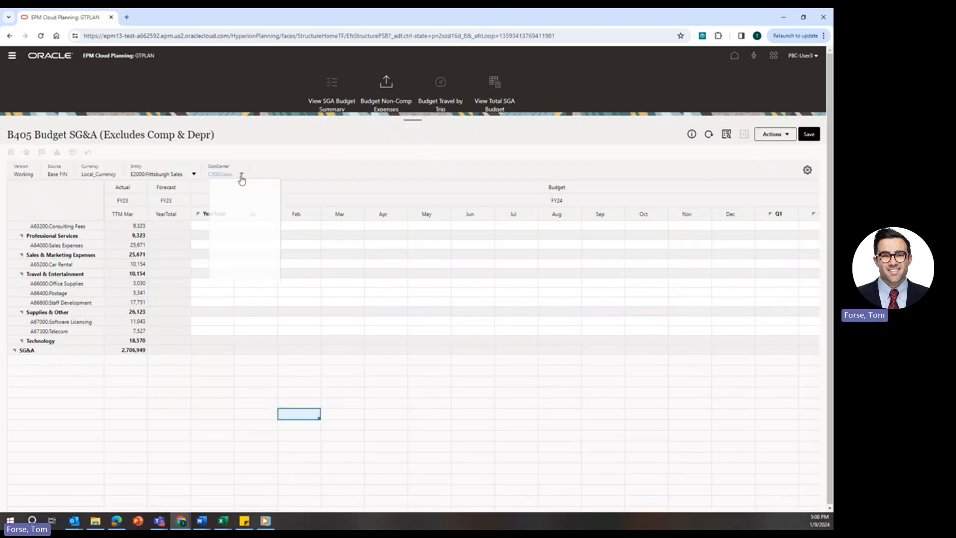
pyautogui.scroll(-2, 241, 269)
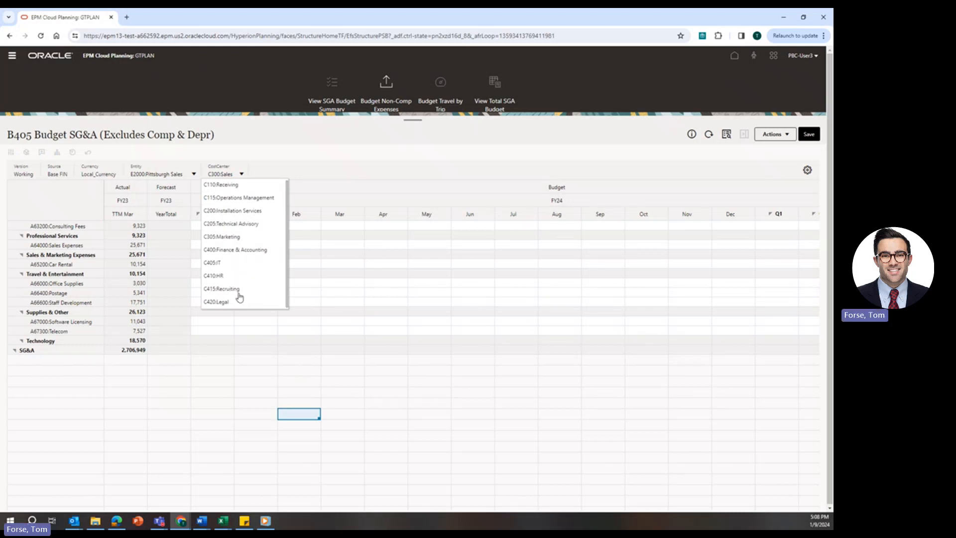
pyautogui.click(234, 238)
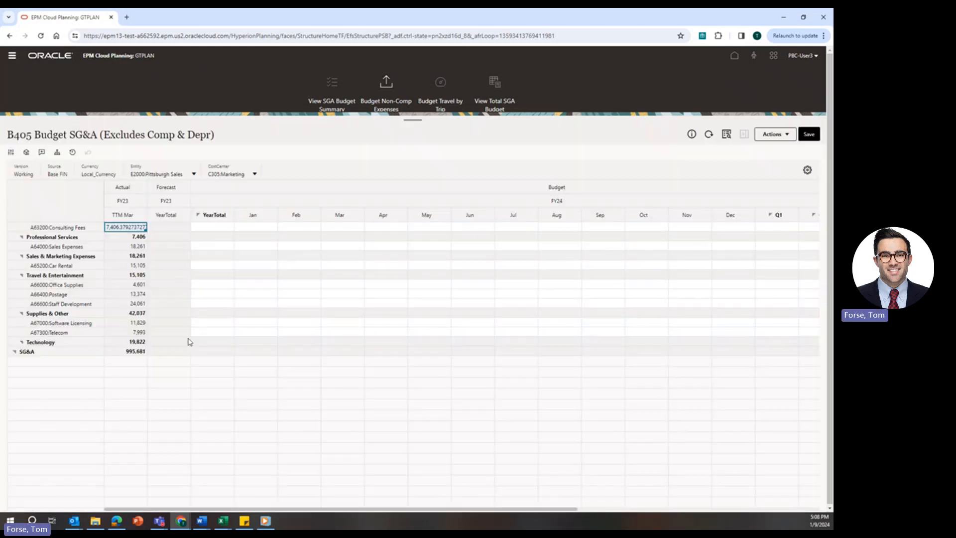
pyautogui.click(186, 294)
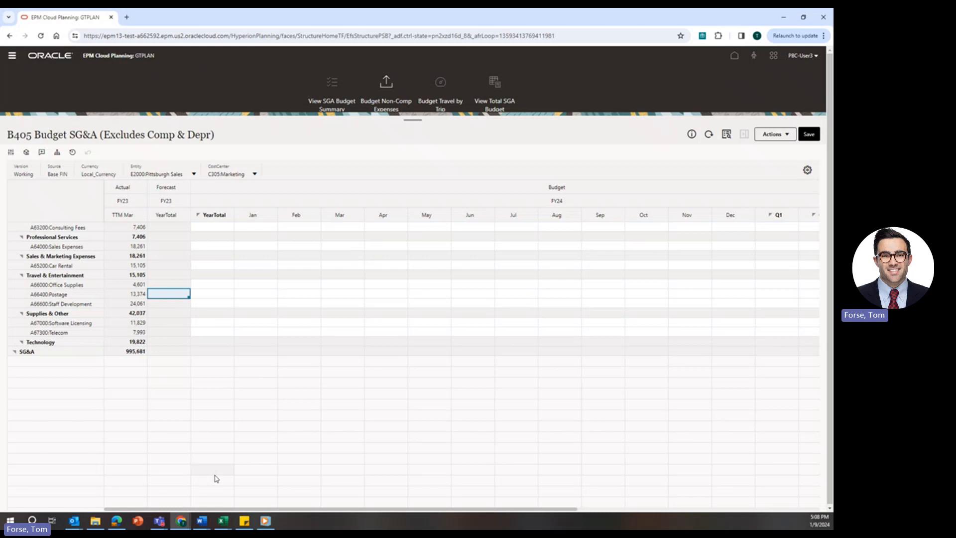
# Look through the available Entity and CostCenter choices for the budget form.
pyautogui.click(177, 174)
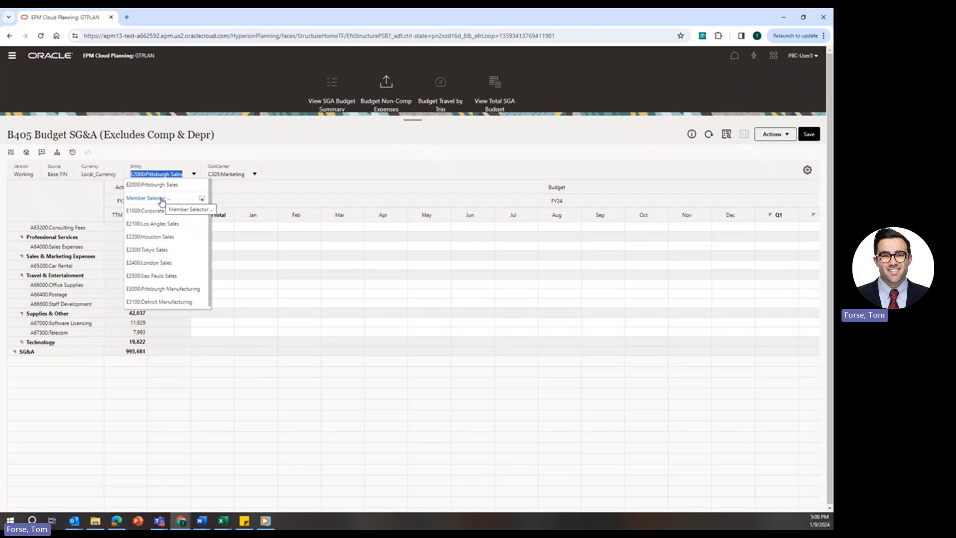
pyautogui.scroll(-2, 183, 278)
pyautogui.scroll(1, 173, 223)
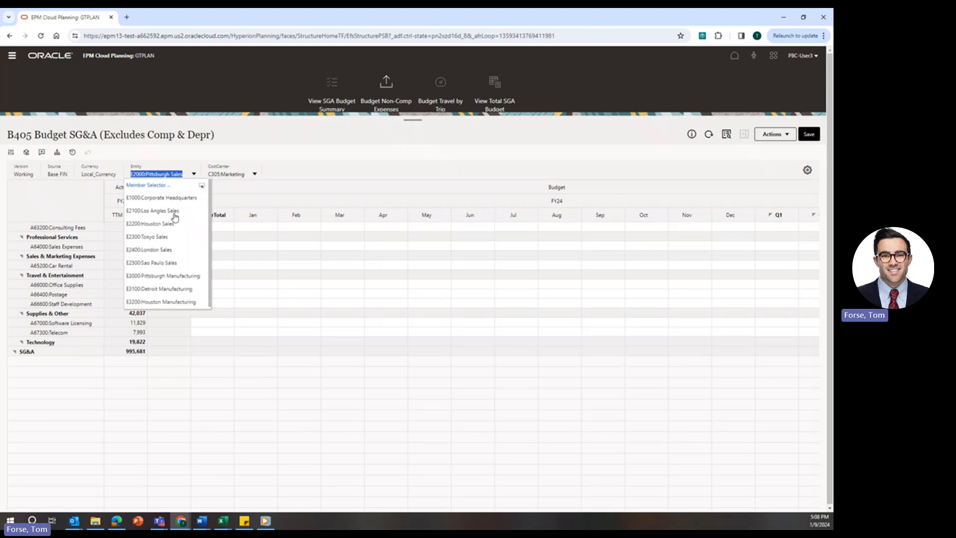
pyautogui.scroll(-2, 158, 279)
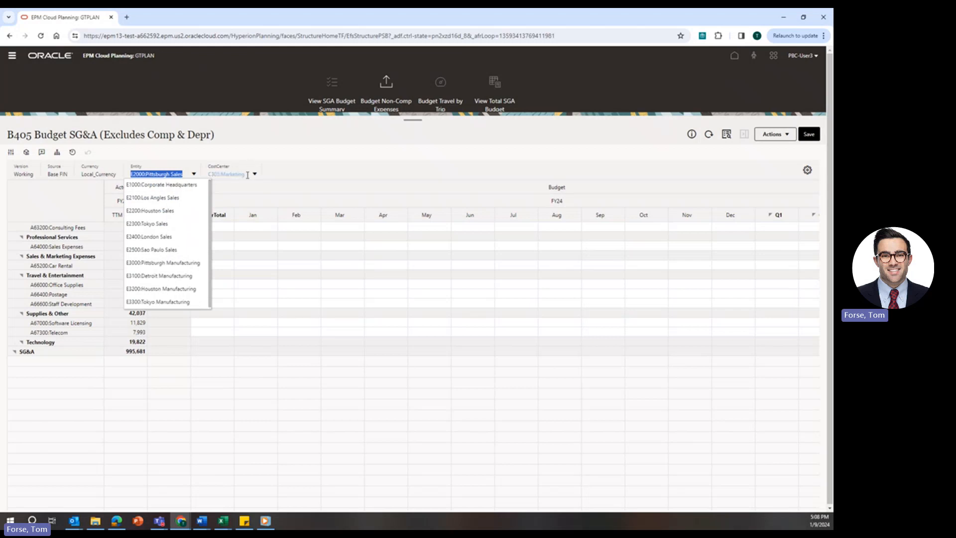
pyautogui.click(229, 174)
pyautogui.scroll(2, 222, 234)
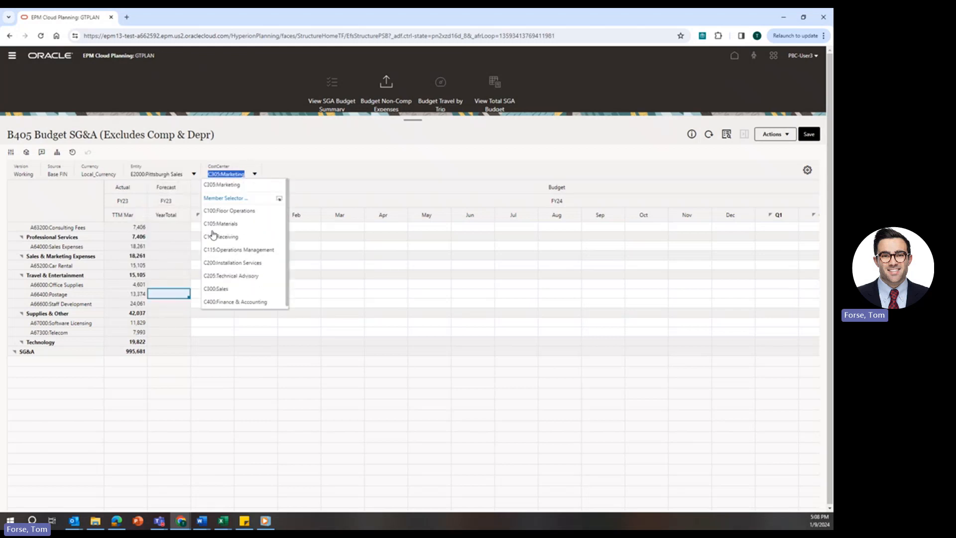
pyautogui.click(171, 185)
# Examine the Entity hierarchy in the Member Selector, expanding Total Company through Sales Operations and Manufacturing Operations.
pyautogui.click(168, 175)
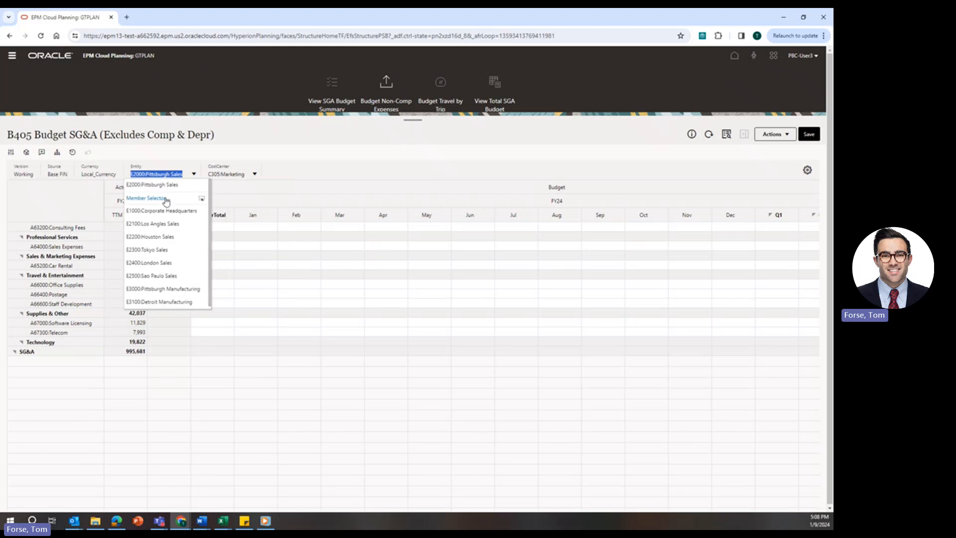
pyautogui.click(151, 200)
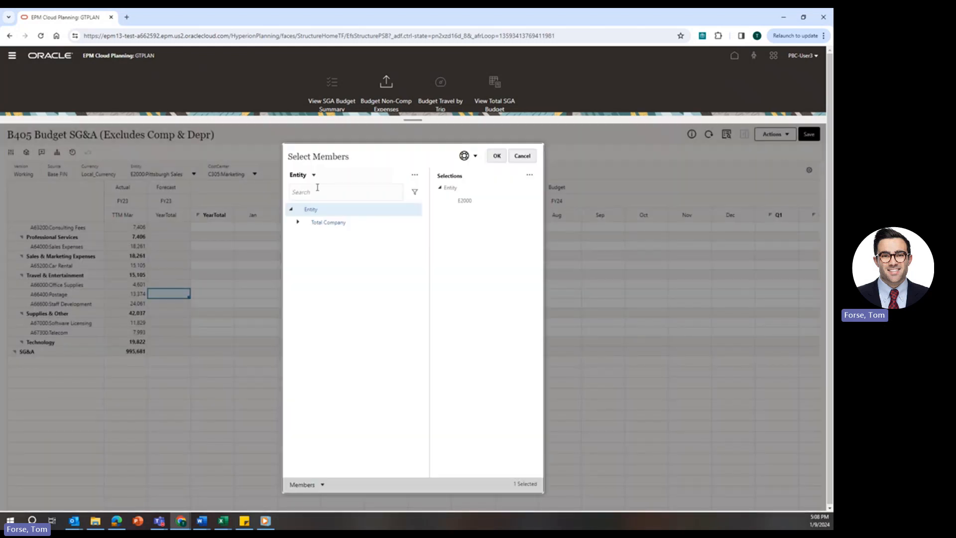
pyautogui.click(298, 222)
pyautogui.click(305, 248)
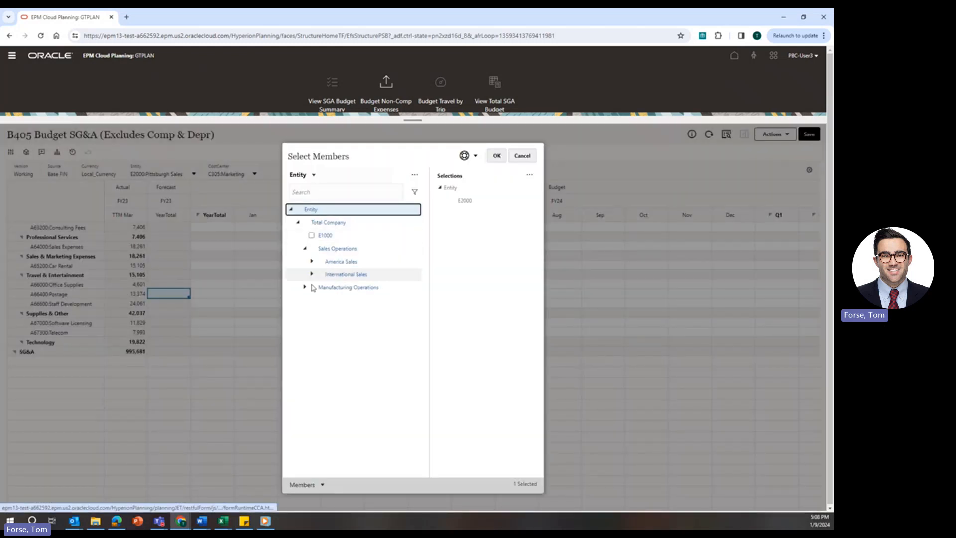
pyautogui.click(304, 287)
pyautogui.click(311, 301)
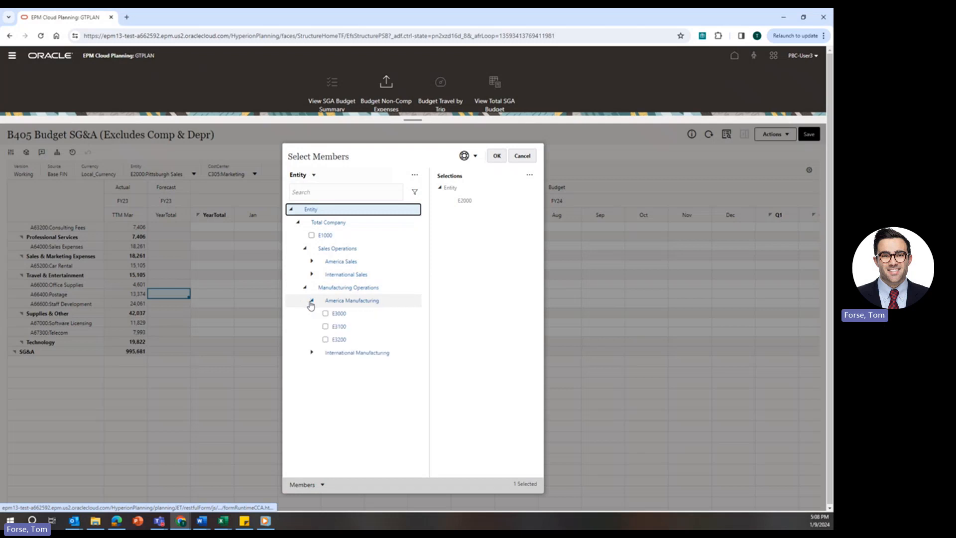
pyautogui.click(311, 261)
pyautogui.click(312, 315)
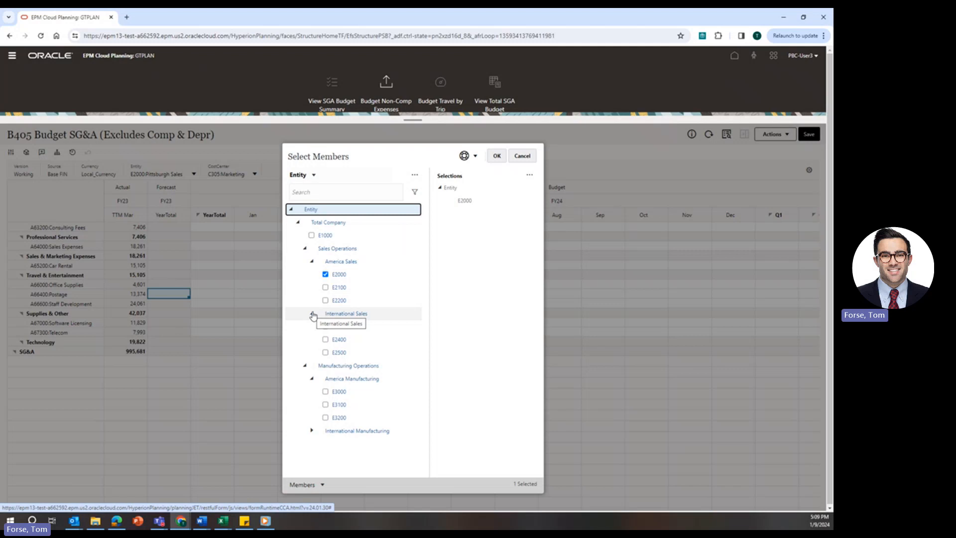
pyautogui.click(312, 315)
pyautogui.click(304, 248)
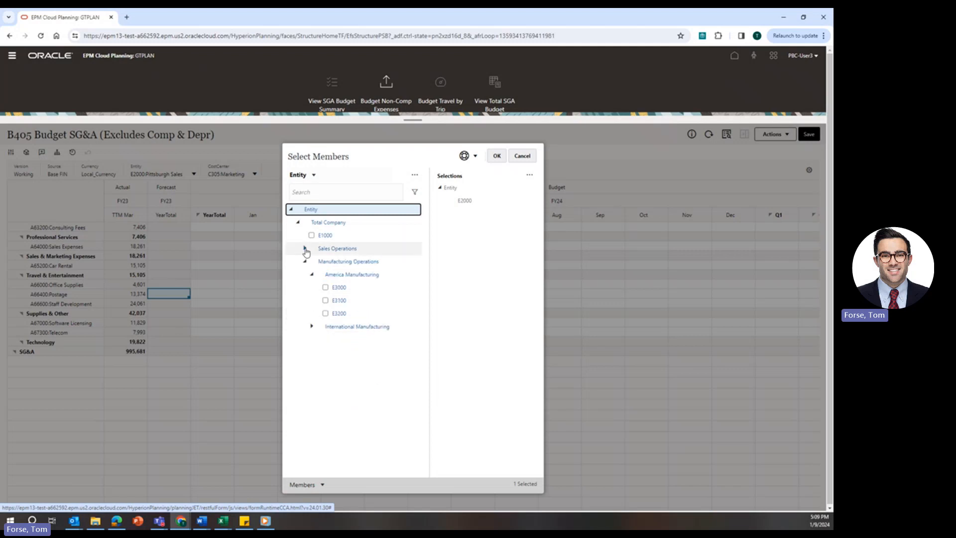
pyautogui.click(297, 222)
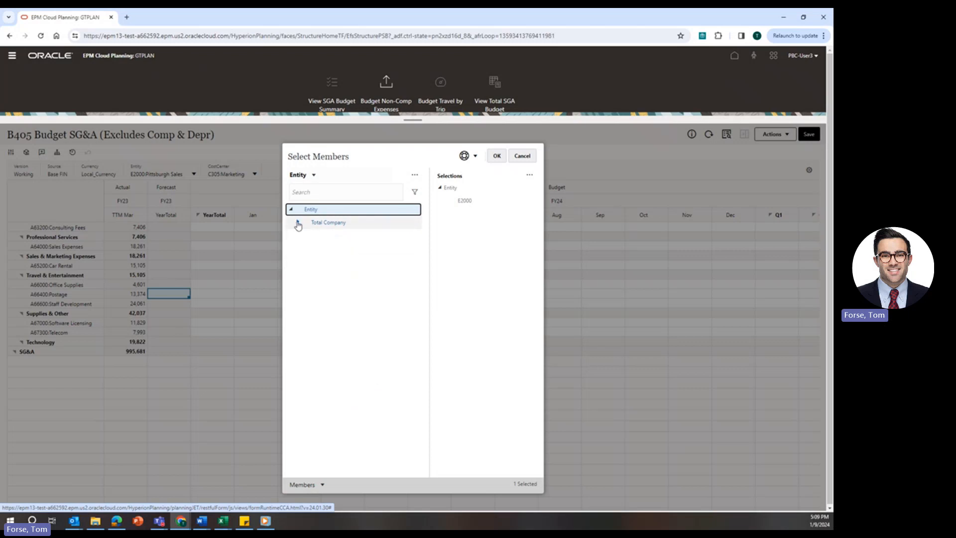
pyautogui.click(298, 223)
pyautogui.click(304, 248)
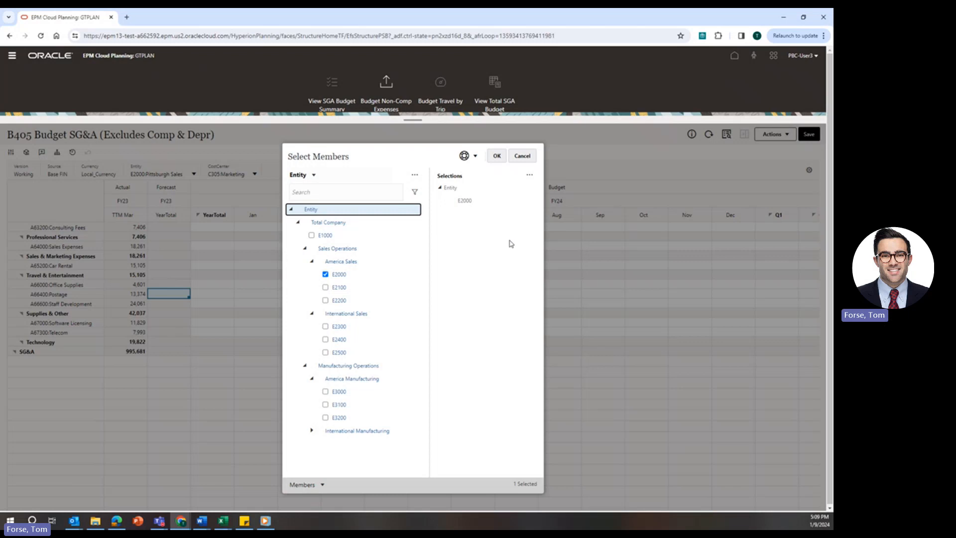
# Choose E2100 under America Sales as the Entity and set the CostCenter to C300:Sales.
pyautogui.click(325, 300)
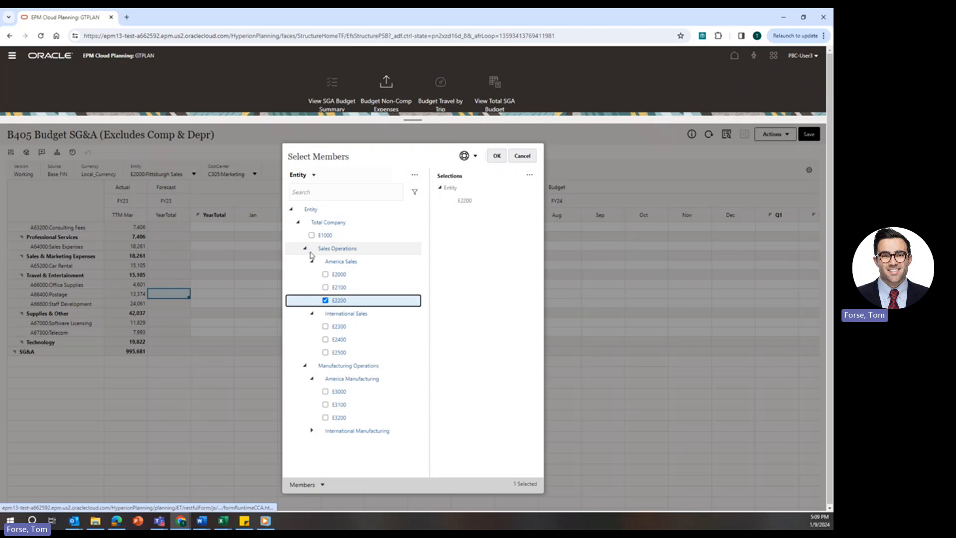
pyautogui.click(325, 275)
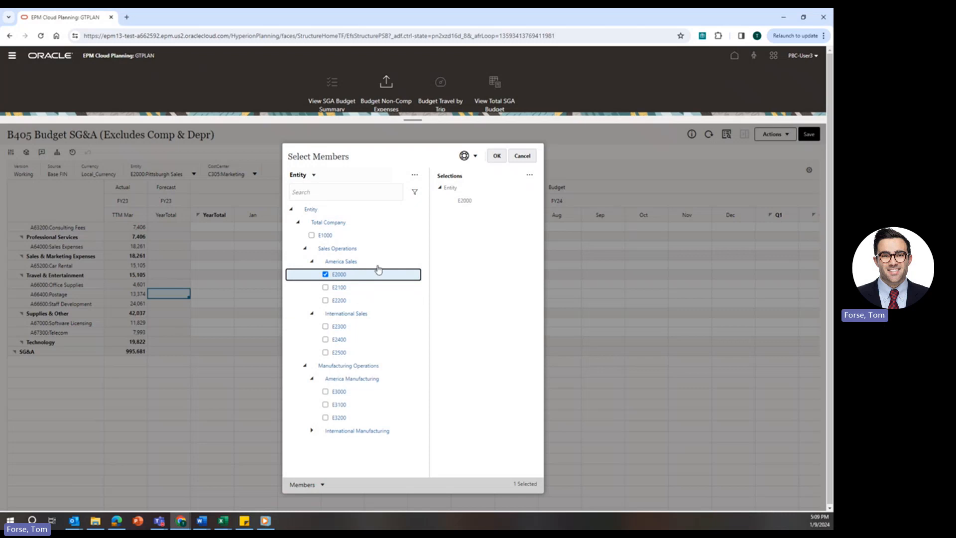
pyautogui.click(325, 288)
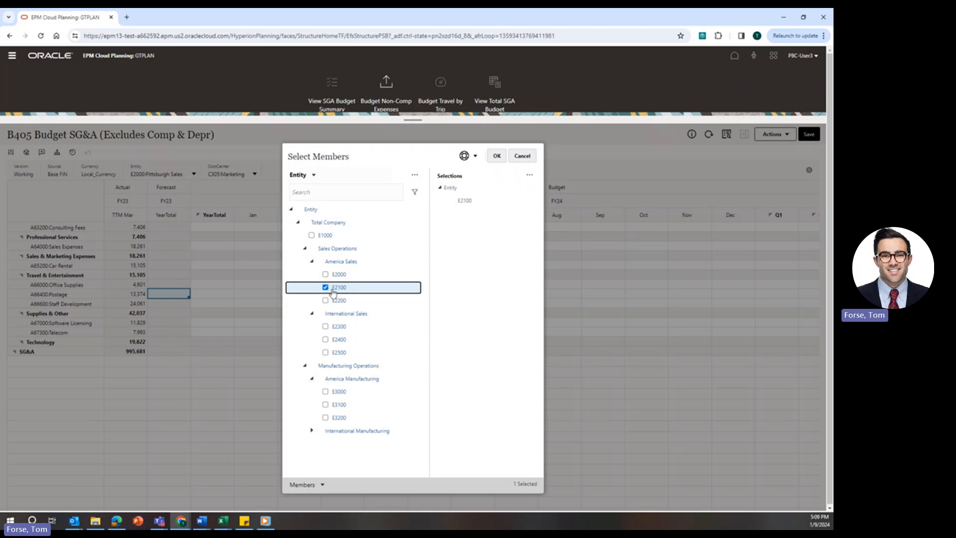
pyautogui.click(495, 156)
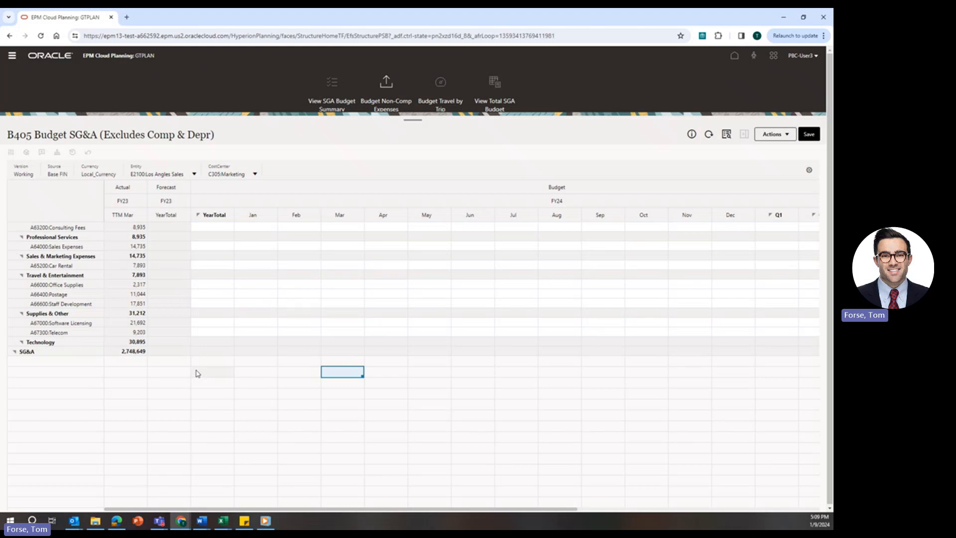
pyautogui.click(255, 180)
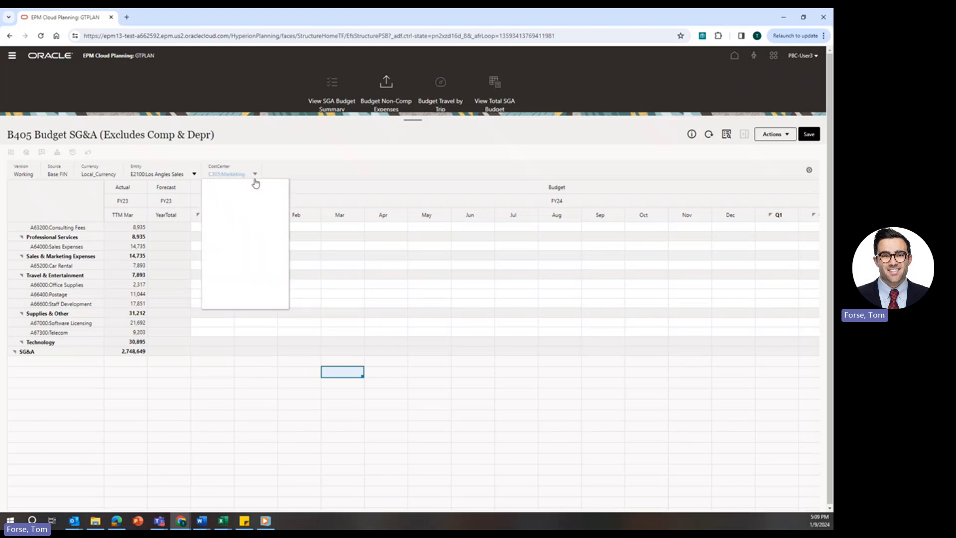
pyautogui.click(234, 293)
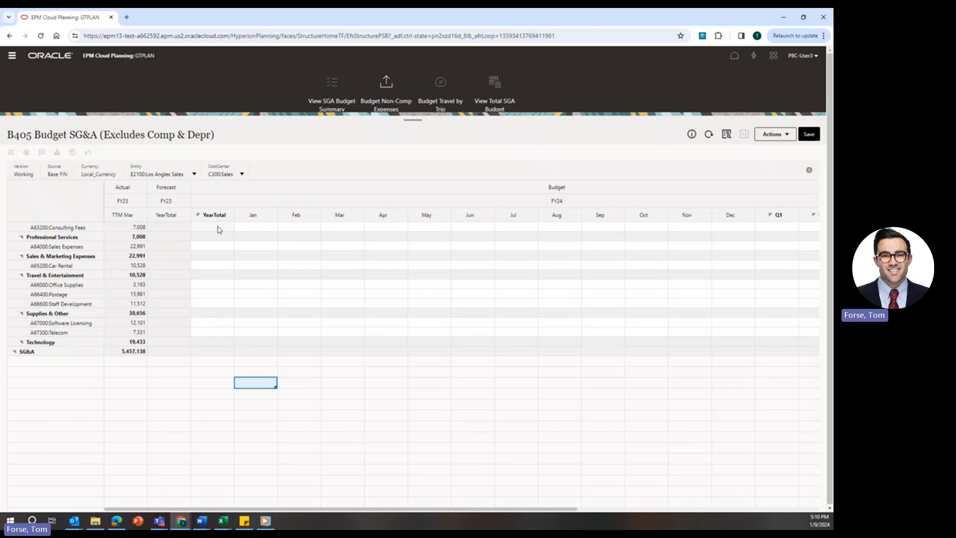
# Open Line Item Details for the FY24 budget YearTotal of A63200:Consulting Fees and add a sibling line item.
pyautogui.rightClick(217, 229)
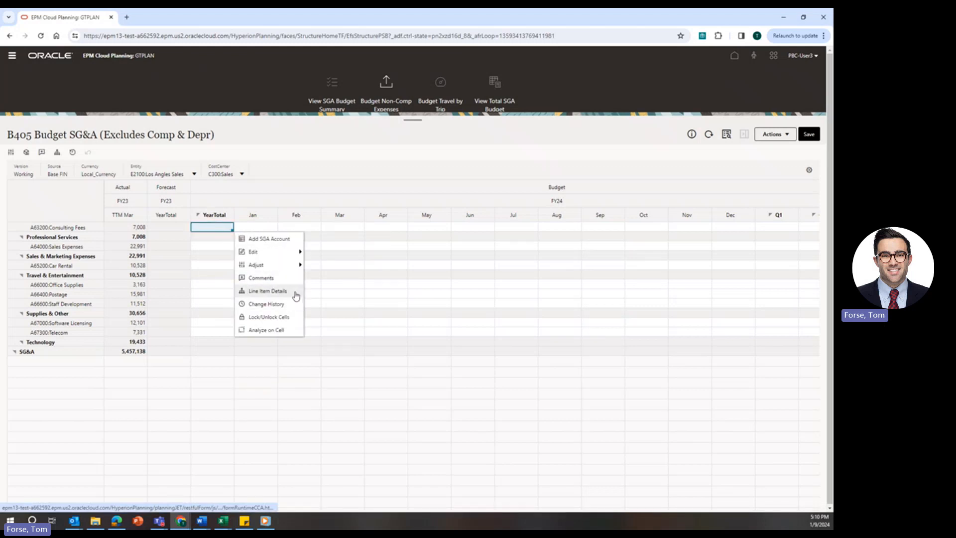
pyautogui.click(293, 293)
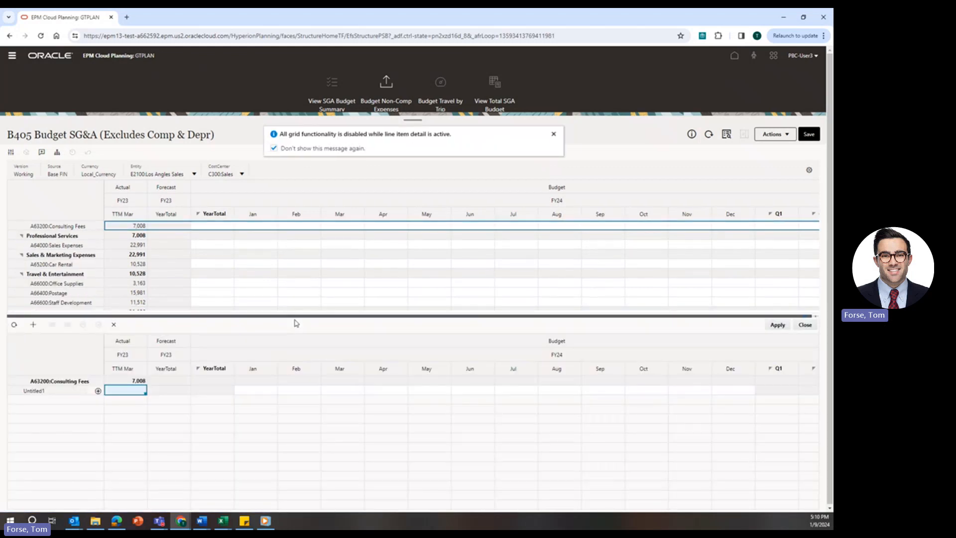
pyautogui.click(34, 326)
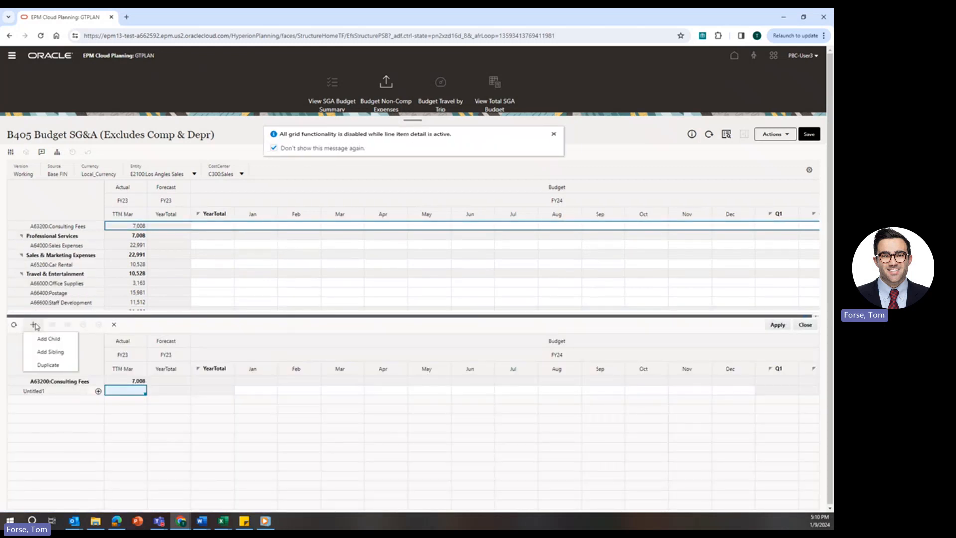
pyautogui.click(49, 352)
pyautogui.click(284, 436)
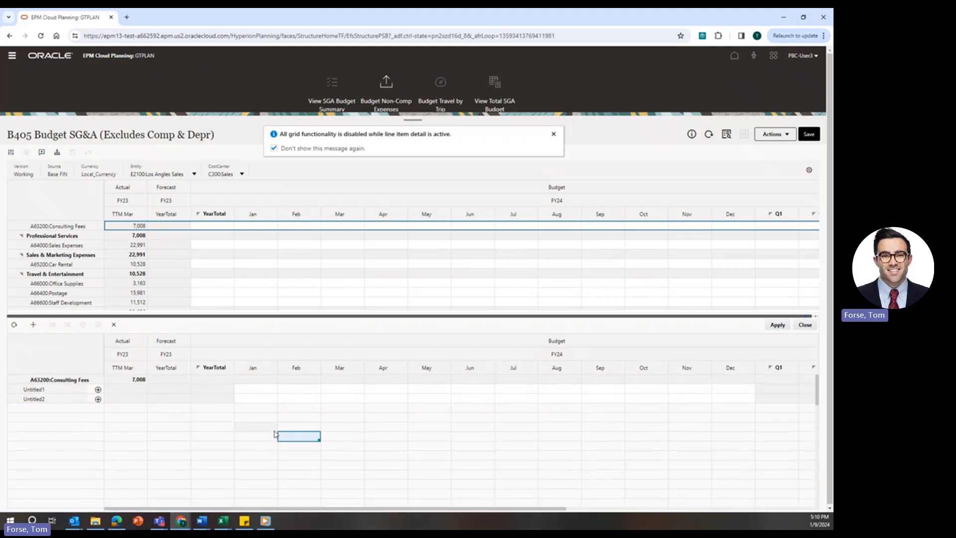
pyautogui.click(553, 133)
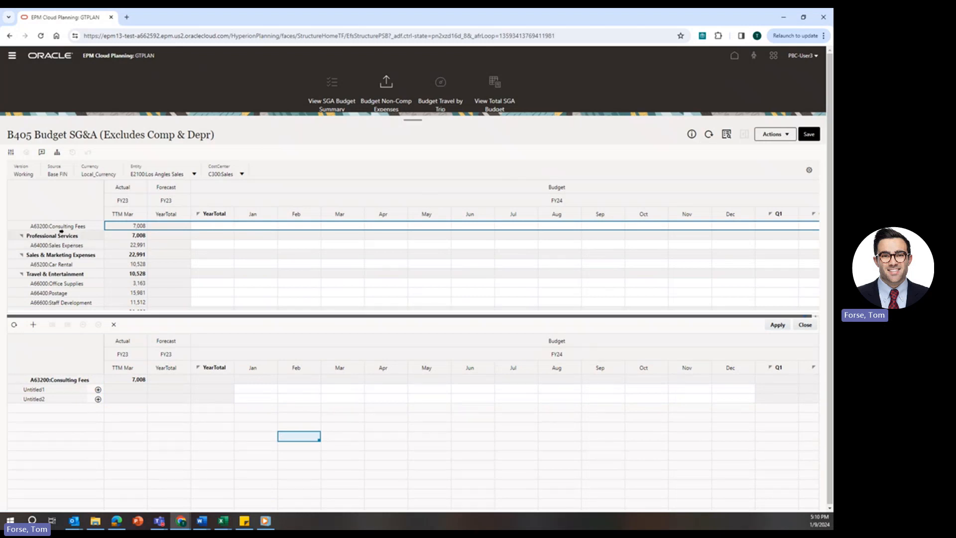
# Rename the first line item under A63200:Consulting Fees as Consultant 1.
pyautogui.click(27, 390)
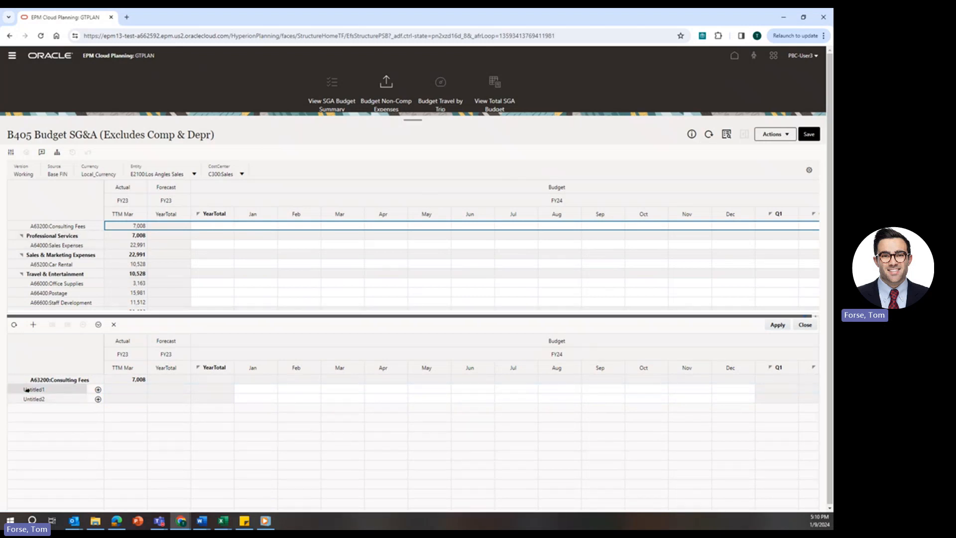
pyautogui.doubleClick(29, 390)
pyautogui.write('Cont')
pyautogui.write('ultant 1')
# Rename the second line item under A63200:Consulting Fees as Consultant 2.
pyautogui.doubleClick(34, 399)
pyautogui.write('Comm')
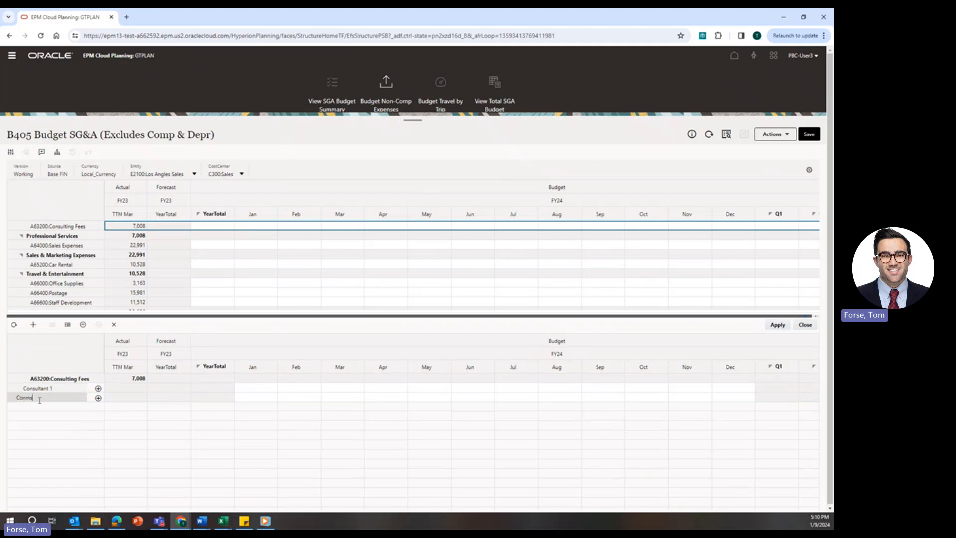
pyautogui.write('su')
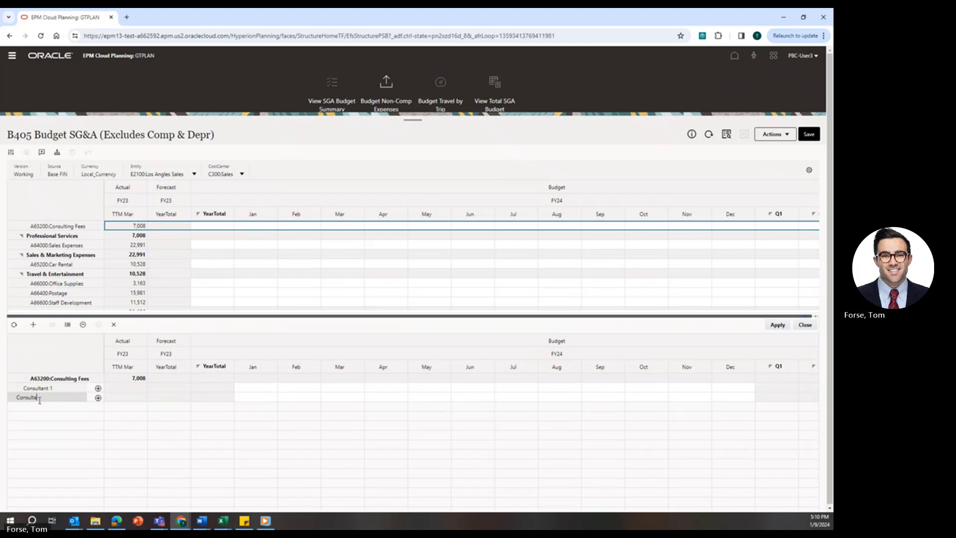
pyautogui.write('ltant 2')
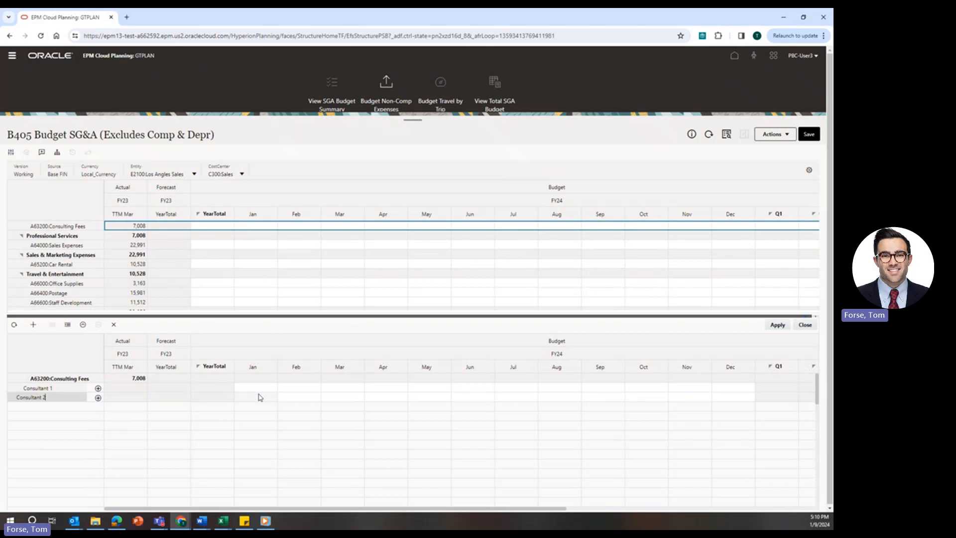
pyautogui.click(261, 395)
# Enter 1500 for Consultant 1 in every FY24 budget month from Jan through Dec.
pyautogui.click(262, 388)
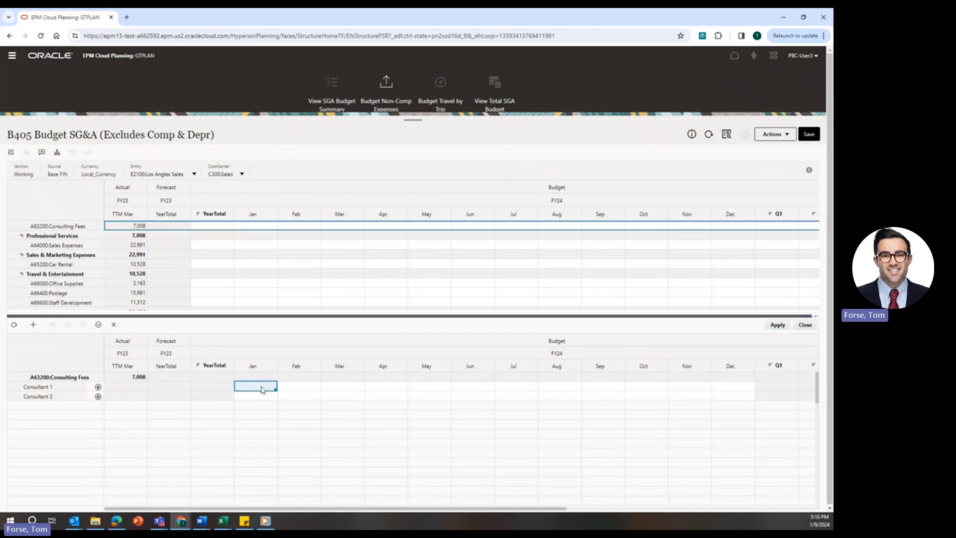
pyautogui.write('1500')
pyautogui.moveTo(274, 391); pyautogui.dragTo(739, 393)
pyautogui.click(276, 388)
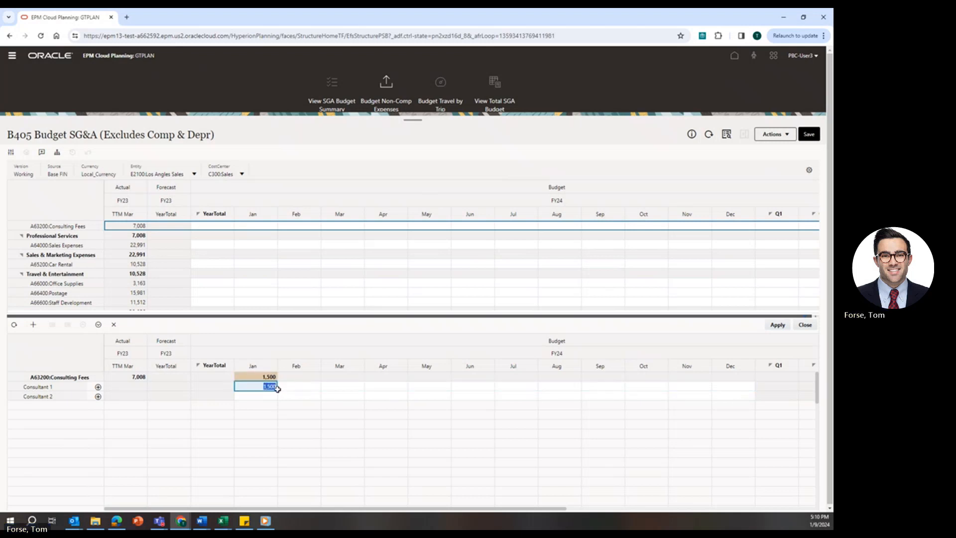
pyautogui.moveTo(276, 391); pyautogui.dragTo(299, 387)
pyautogui.hotkey('shift', 'Right')
pyautogui.hotkey('shift', 'Right')
pyautogui.hotkey('shift', 'Right')
pyautogui.hotkey('shift', 'Right')
pyautogui.hotkey('shift', 'Right')
pyautogui.hotkey('shift', 'Right')
pyautogui.hotkey('shift', 'Right')
pyautogui.hotkey('shift', 'Right')
pyautogui.hotkey('shift', 'Right')
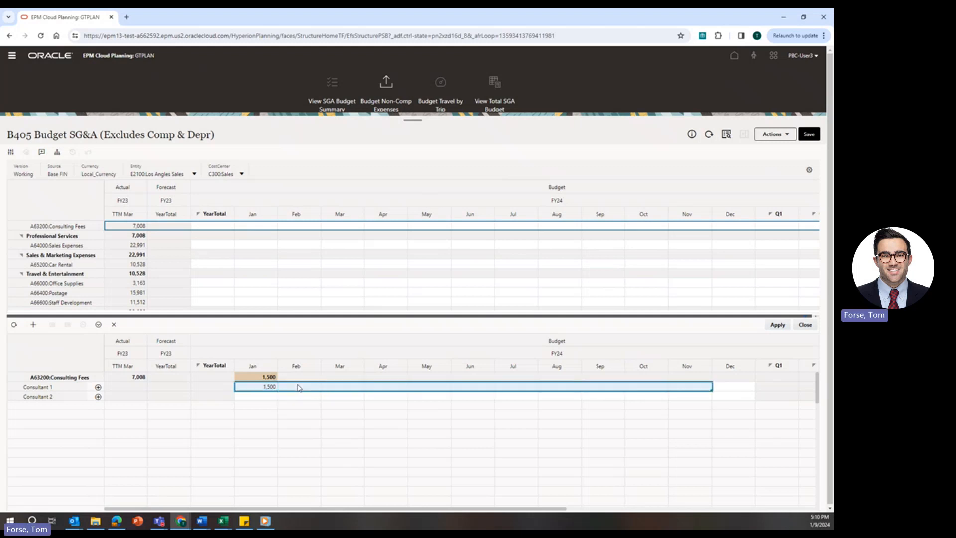
pyautogui.write('1500')
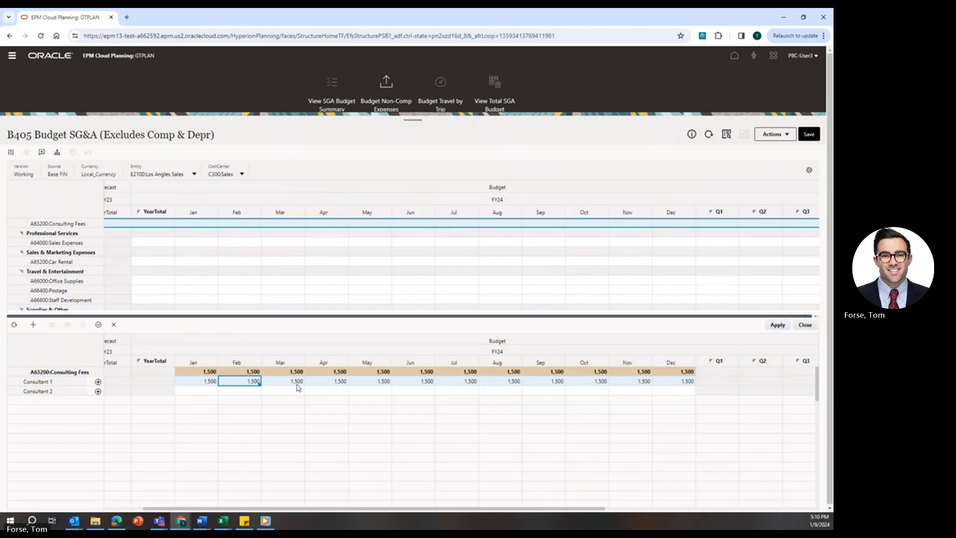
# Enter 2500 for Consultant 2 in every FY24 budget month from Jan through Dec and apply the line item details.
pyautogui.click(196, 393)
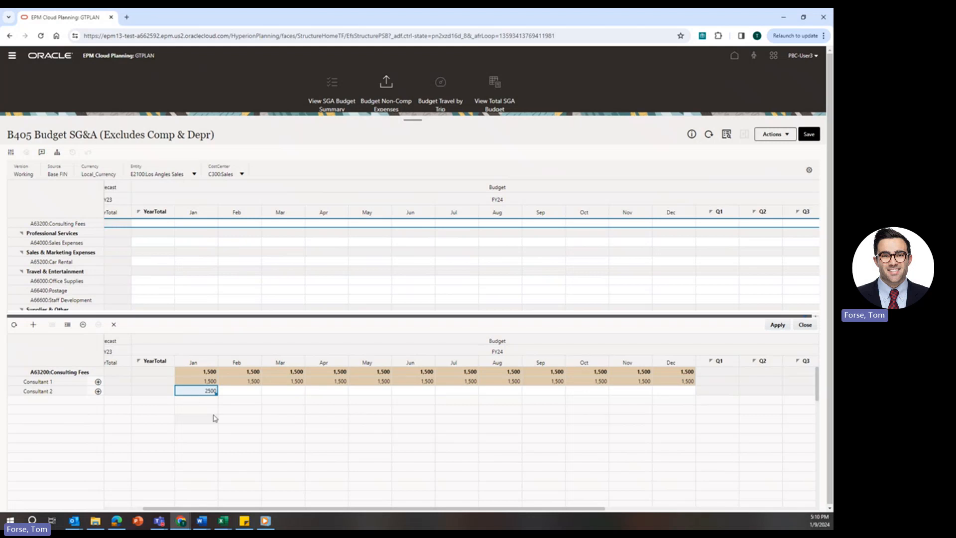
pyautogui.press('Return')
pyautogui.click(214, 391)
pyautogui.moveTo(215, 393); pyautogui.dragTo(695, 398)
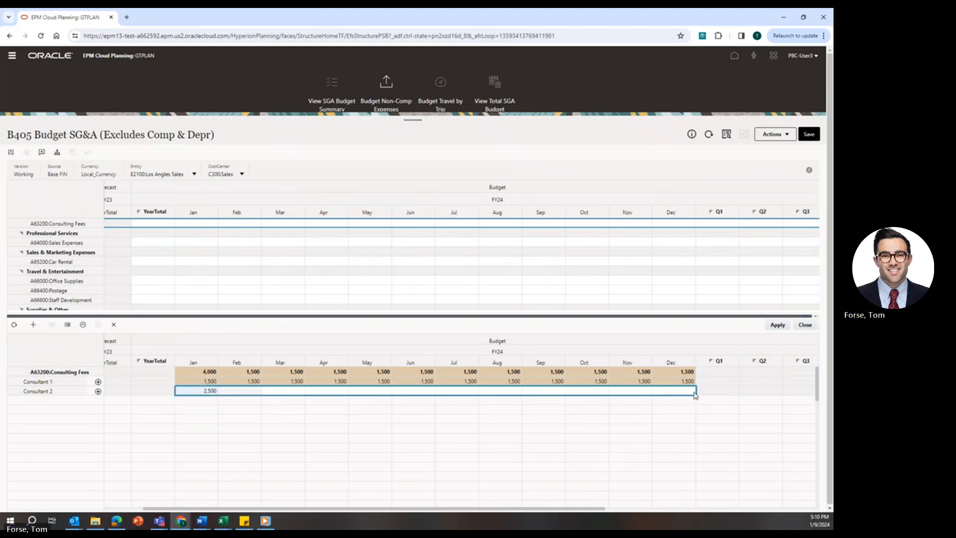
pyautogui.click(376, 448)
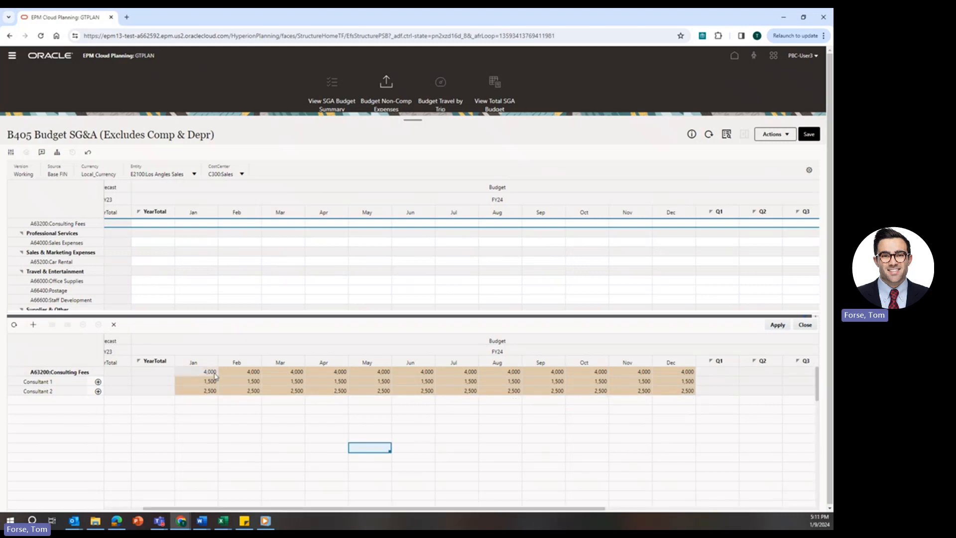
pyautogui.click(143, 508)
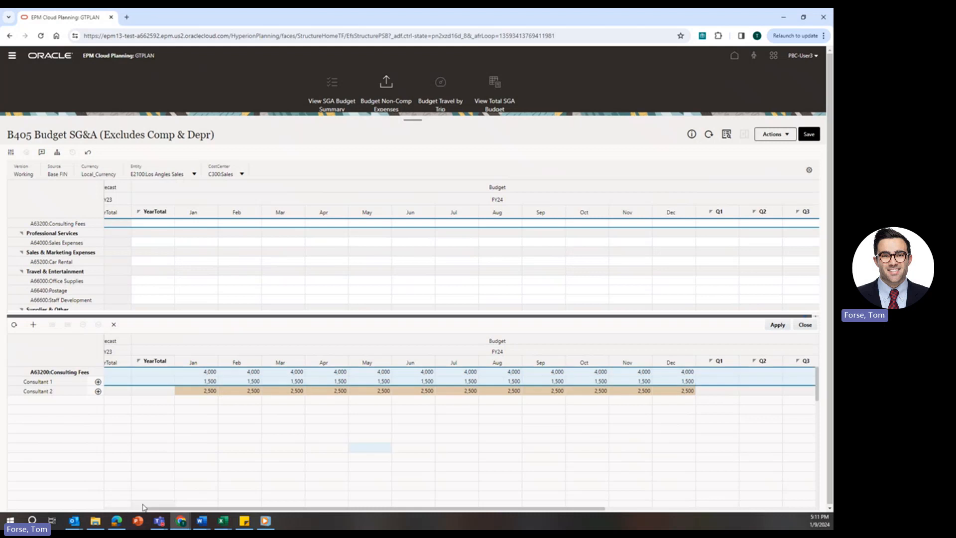
pyautogui.click(215, 459)
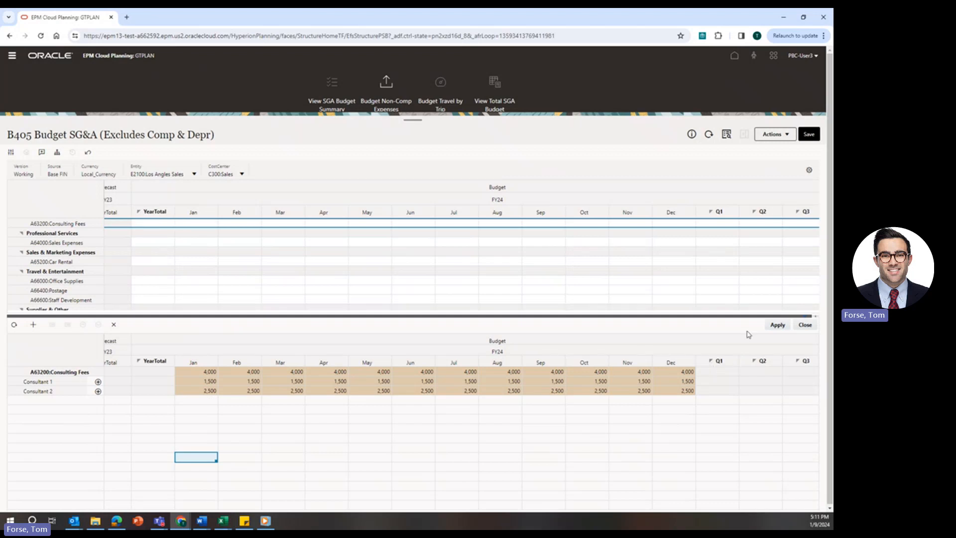
pyautogui.click(778, 328)
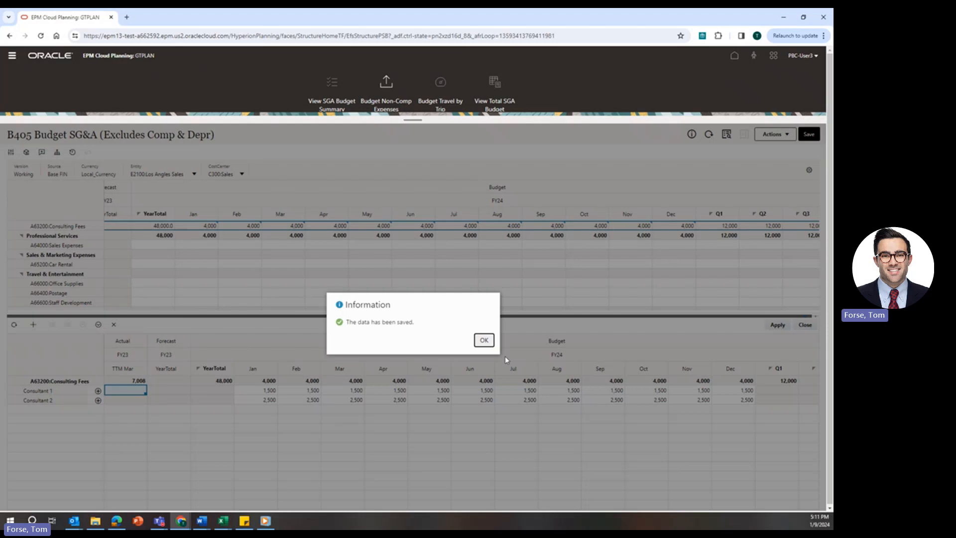
pyautogui.click(484, 340)
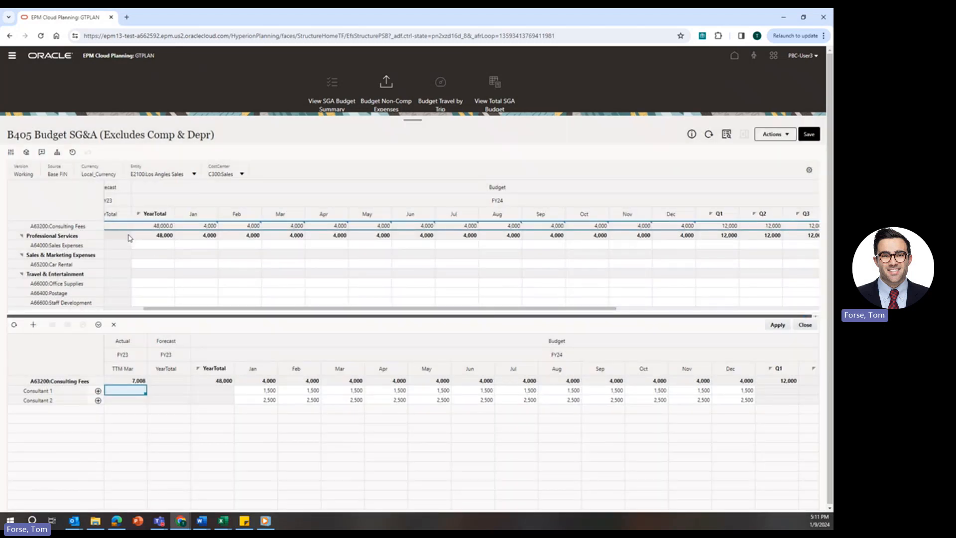
pyautogui.moveTo(149, 231)
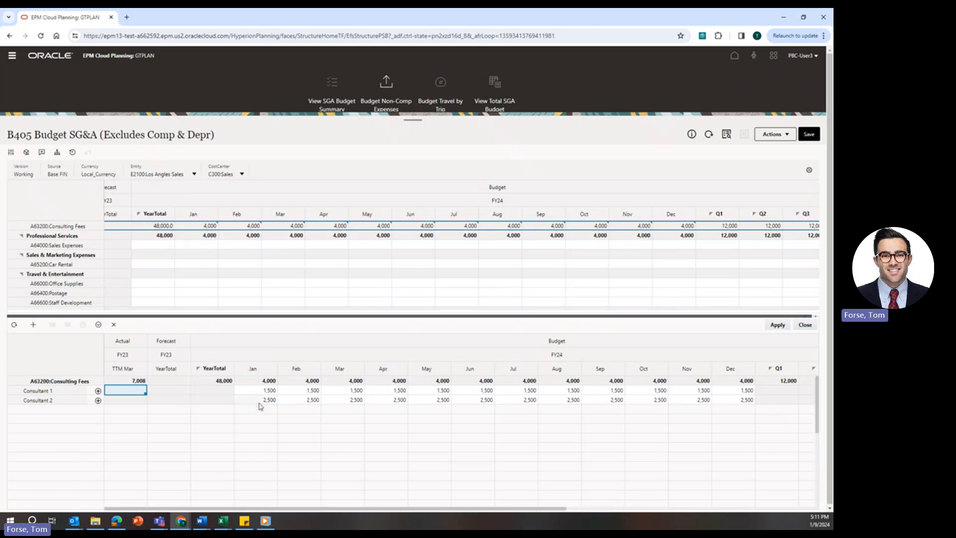
# Change Consultant 1 to 2500 in every month from Jan through Dec and apply the line item details.
pyautogui.click(269, 391)
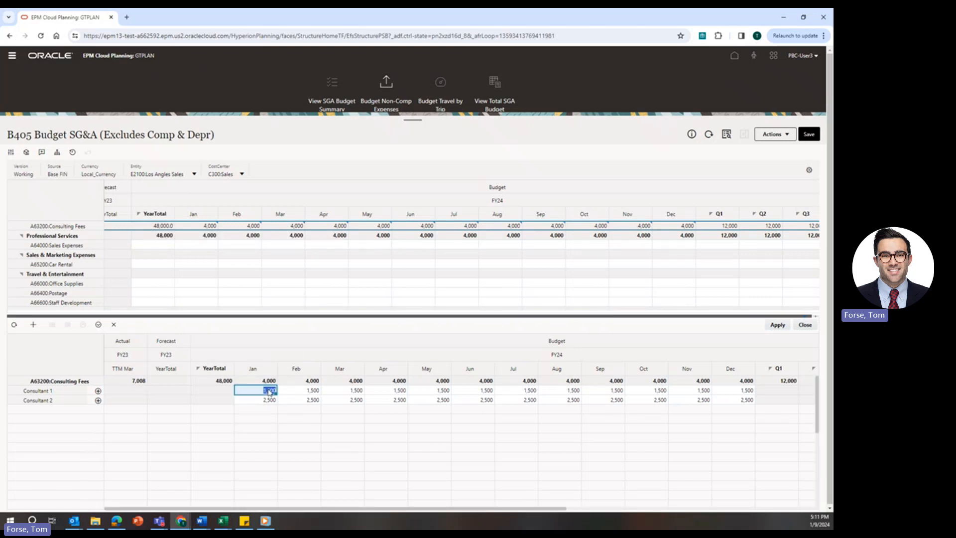
pyautogui.write('2500')
pyautogui.moveTo(269, 391); pyautogui.dragTo(745, 391)
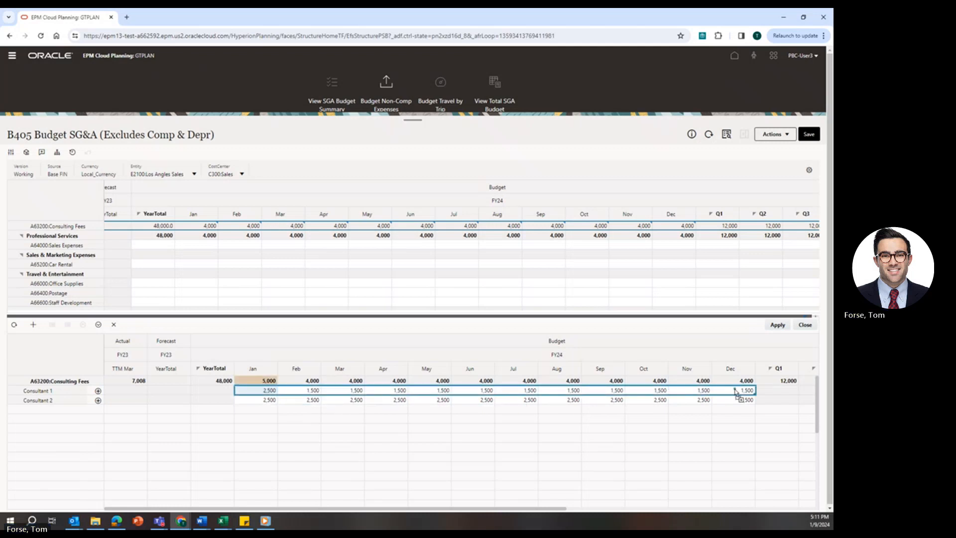
pyautogui.click(783, 327)
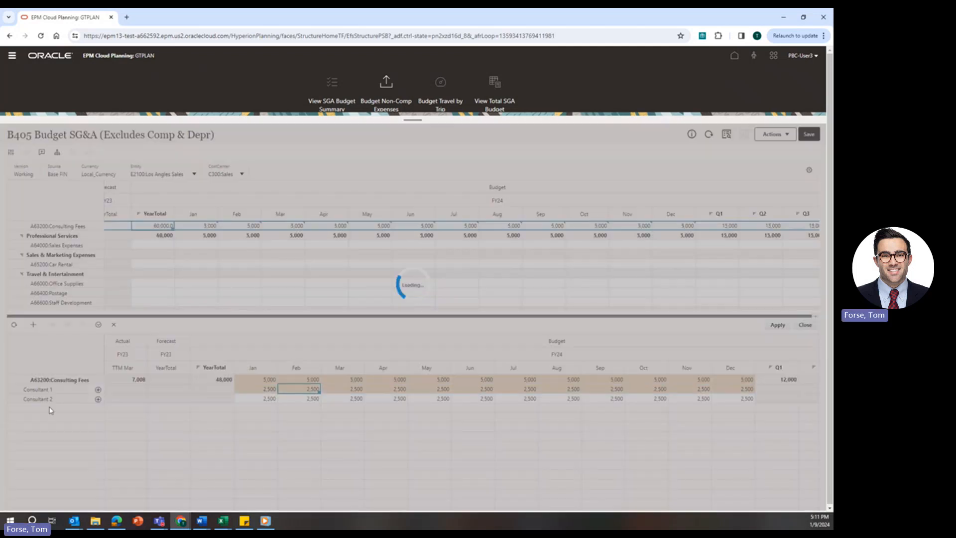
pyautogui.click(484, 340)
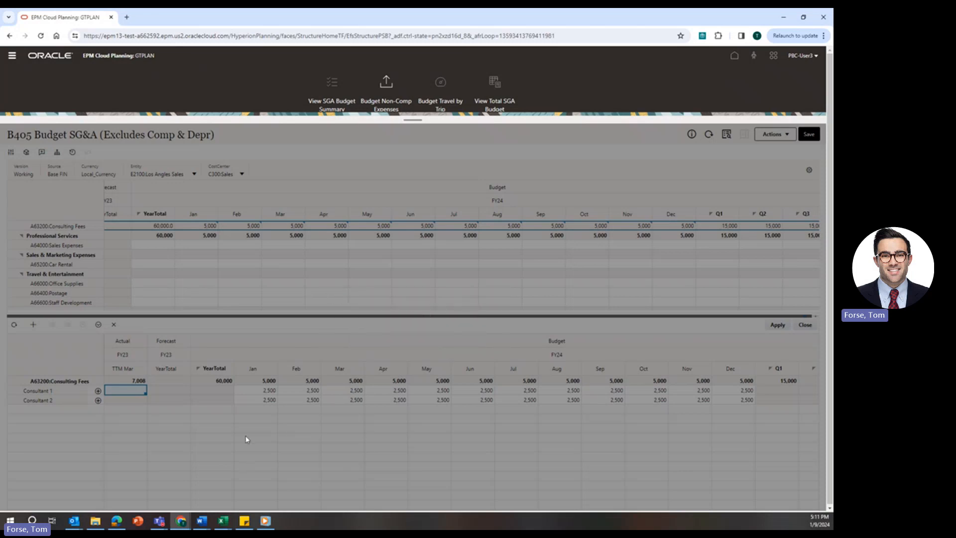
# Examine the operators available for the Consultant 2 line item without changing the current one.
pyautogui.click(257, 410)
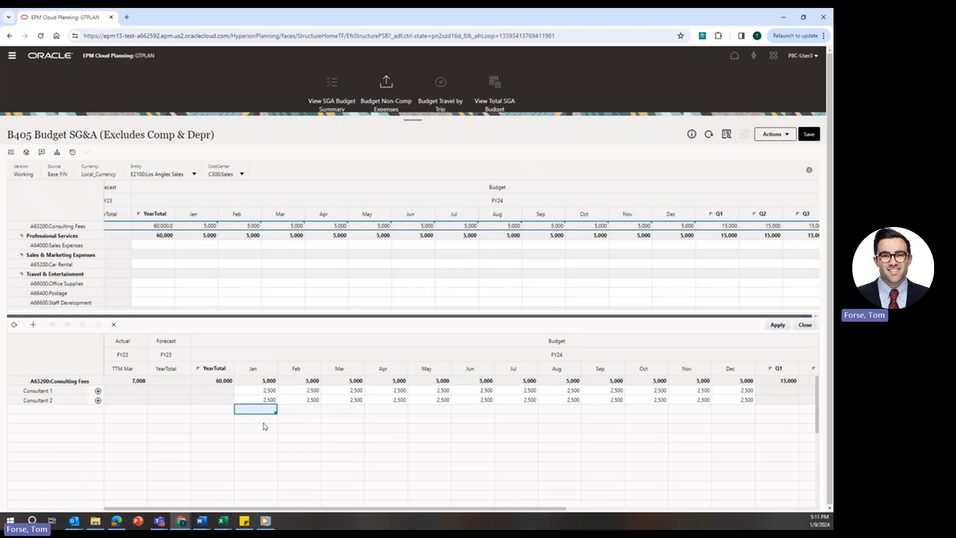
pyautogui.click(98, 401)
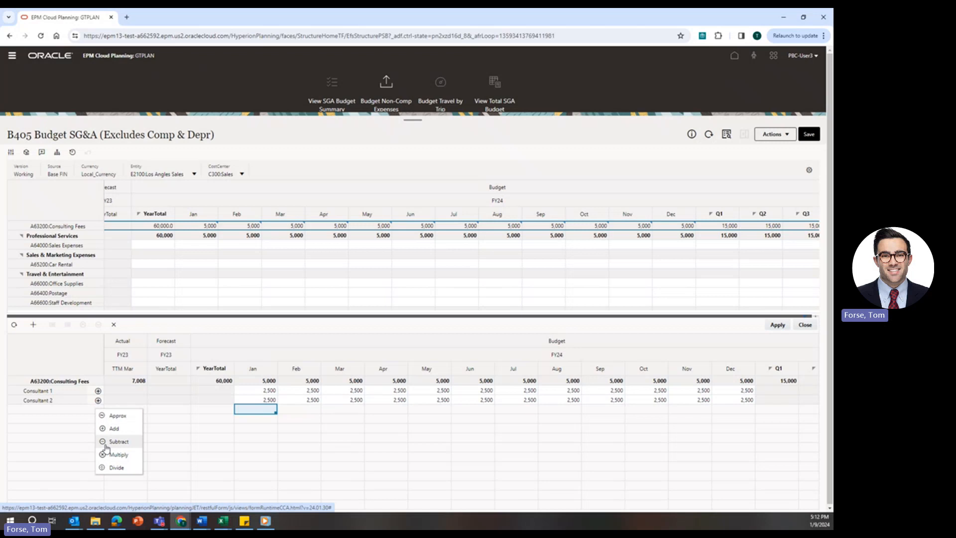
pyautogui.click(257, 437)
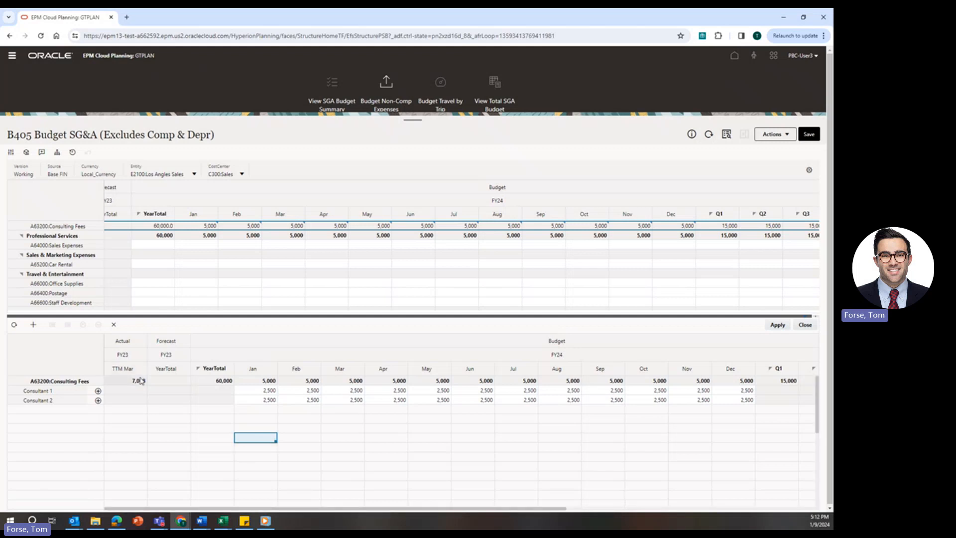
# Delete all line item details of A63200:Consulting Fees, setting the values to #missing, and close Line Item Details.
pyautogui.click(113, 325)
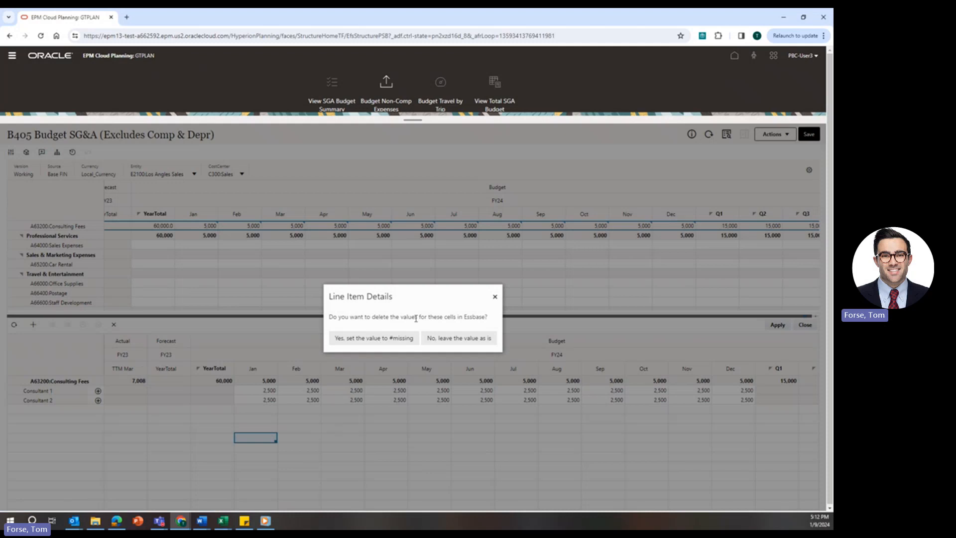
pyautogui.click(372, 338)
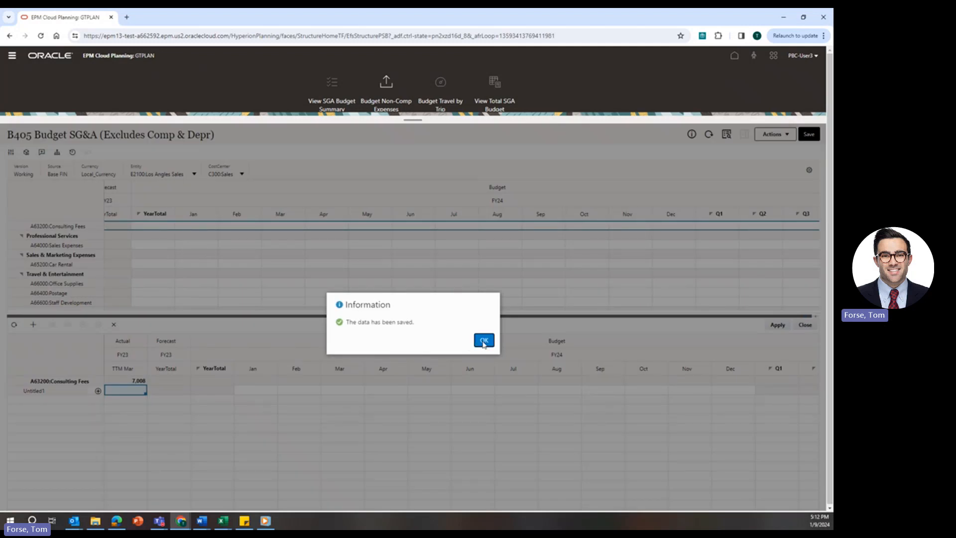
pyautogui.click(483, 341)
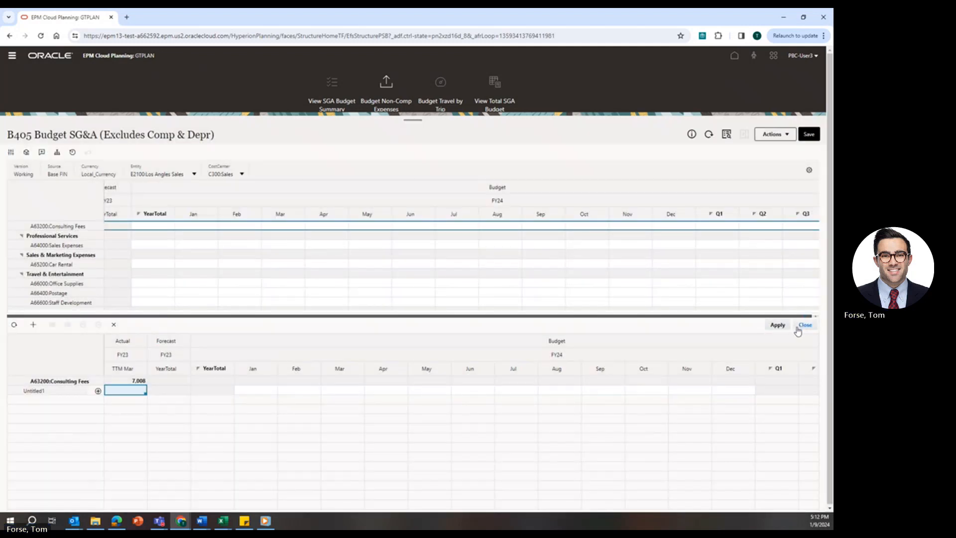
pyautogui.click(803, 326)
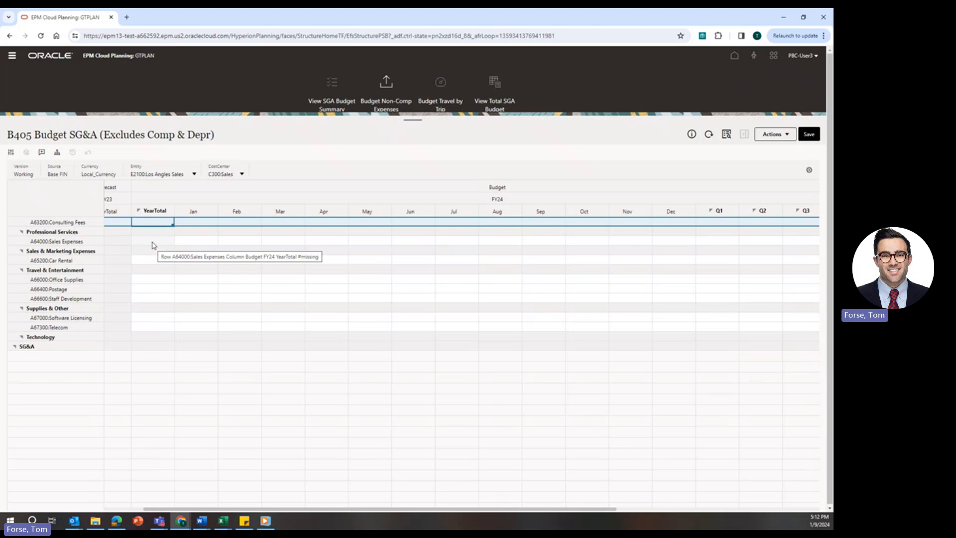
# Review Line Item Details for the FY24 budget YearTotal of A63200:Consulting Fees, closing it without entering anything.
pyautogui.click(42, 223)
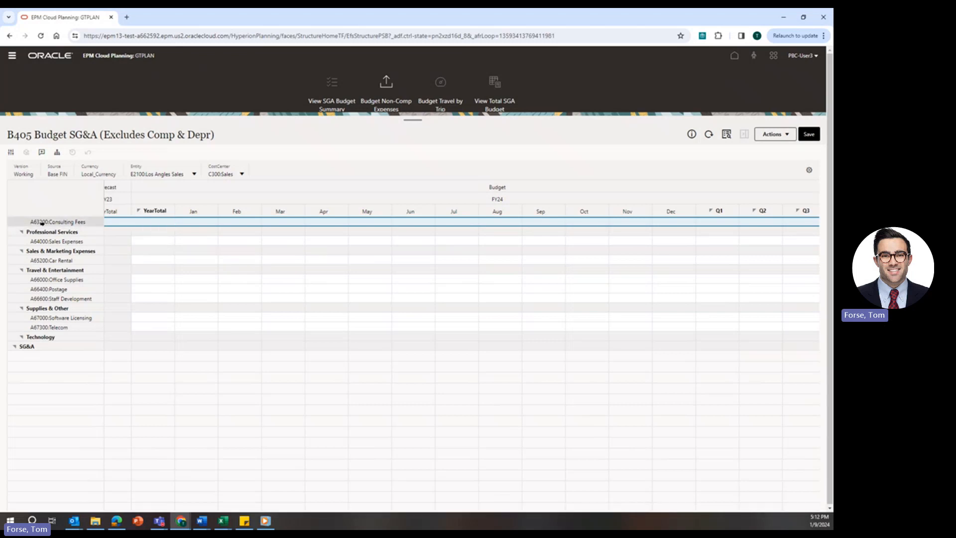
pyautogui.click(145, 222)
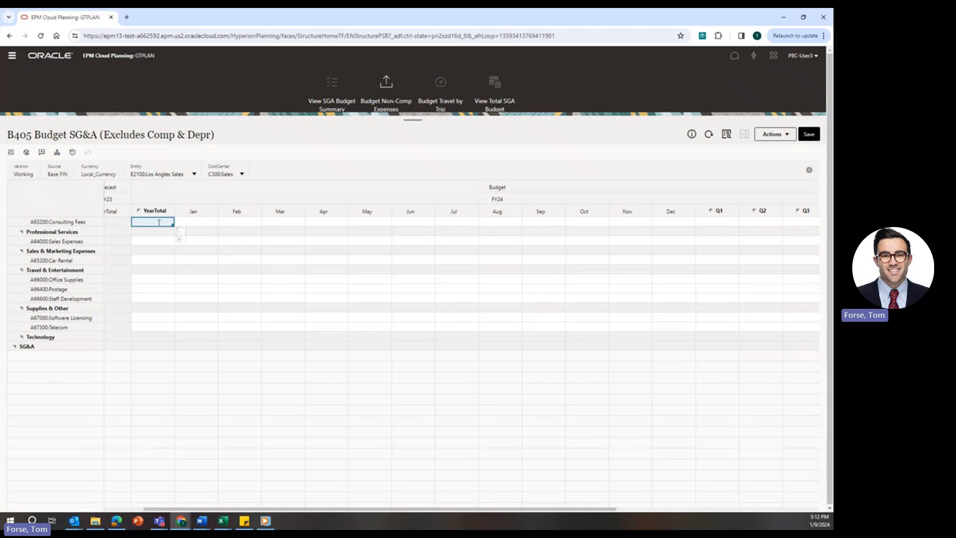
pyautogui.rightClick(175, 227)
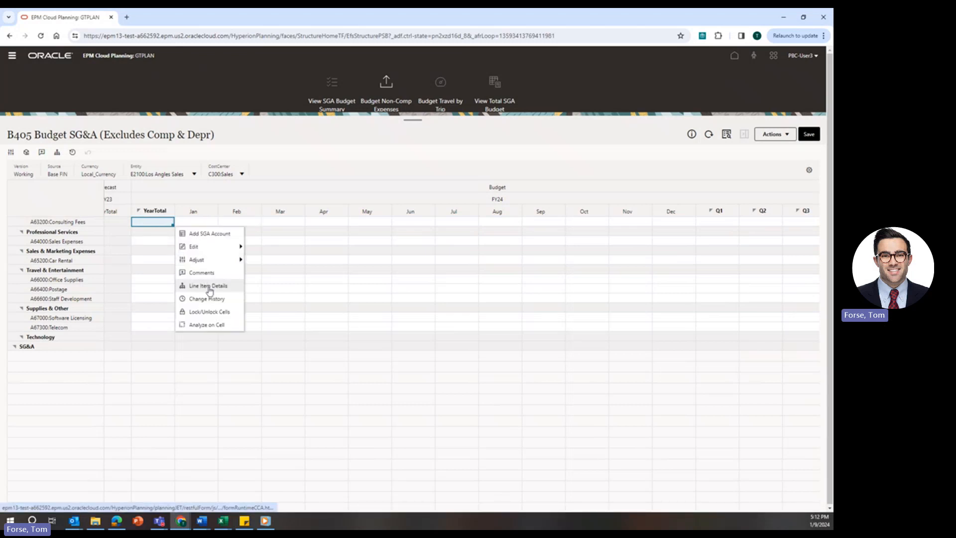
pyautogui.click(208, 285)
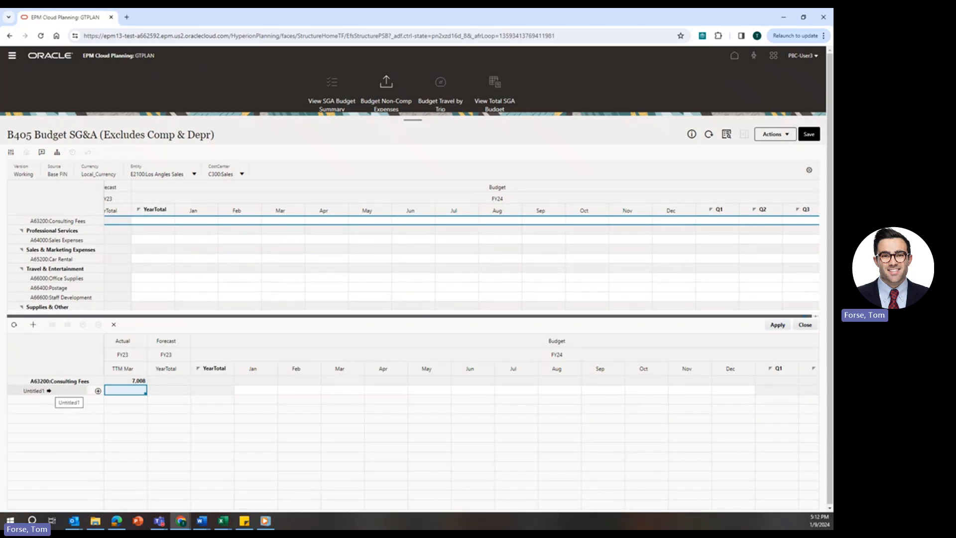
pyautogui.click(804, 325)
pyautogui.click(412, 345)
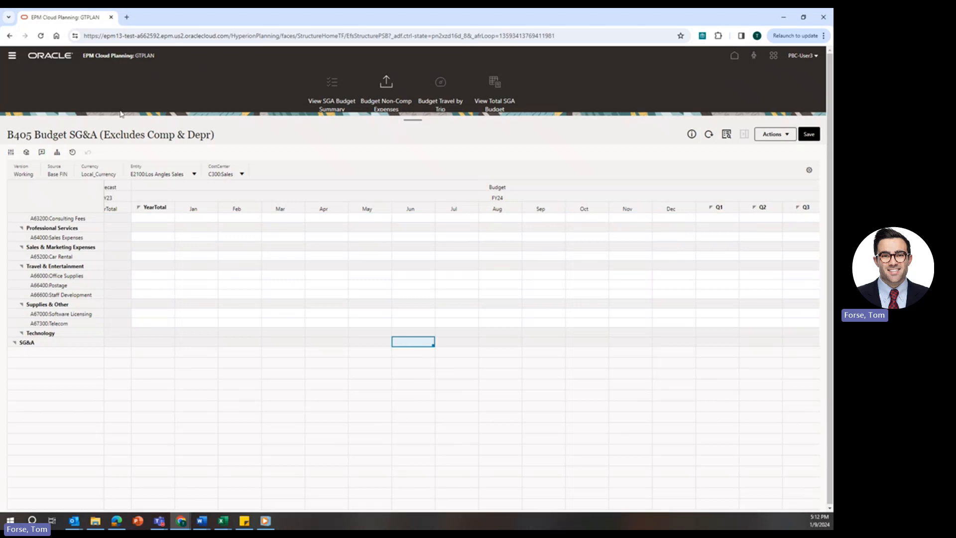
# Open the B320 New Hires form from Budget Workforce and set New Hire 1's WFP Employee Level to Staff.
pyautogui.click(10, 58)
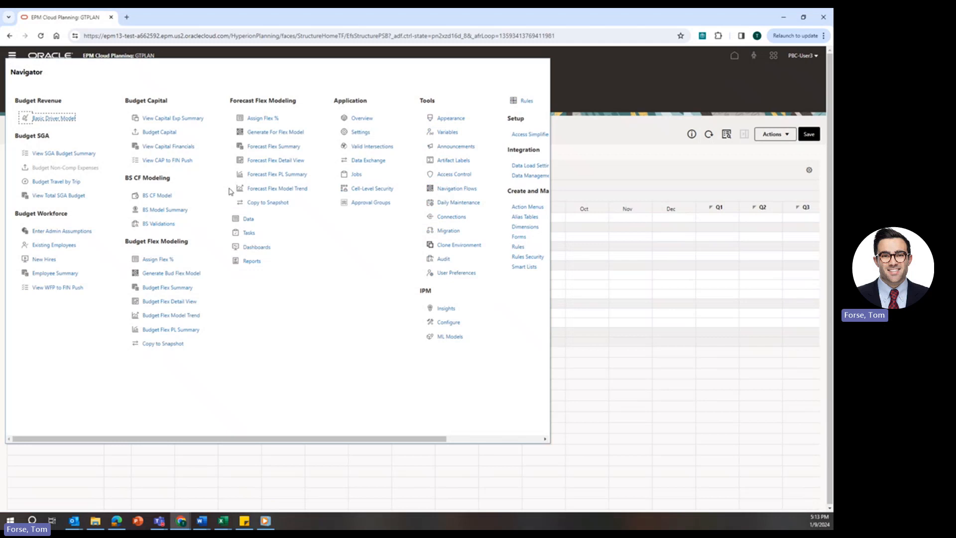
pyautogui.click(44, 260)
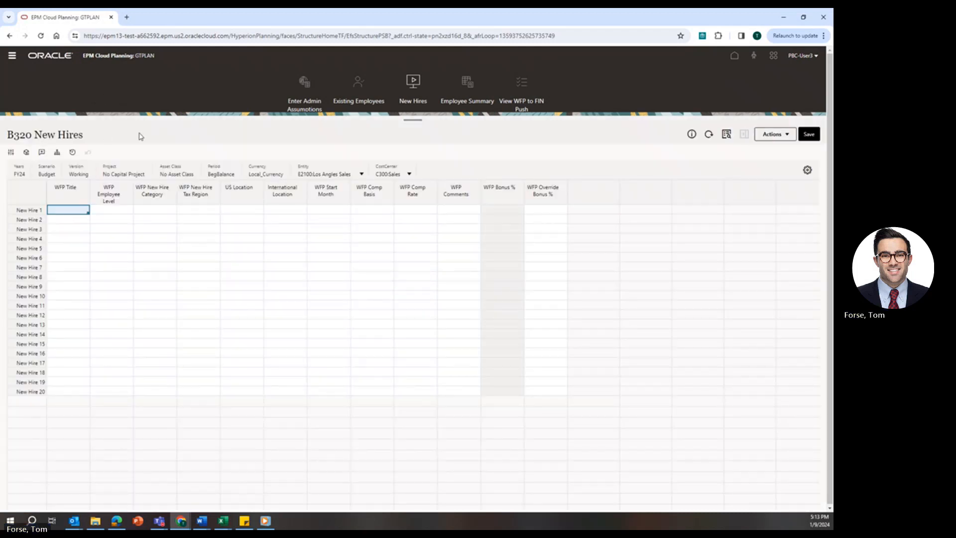
pyautogui.click(127, 212)
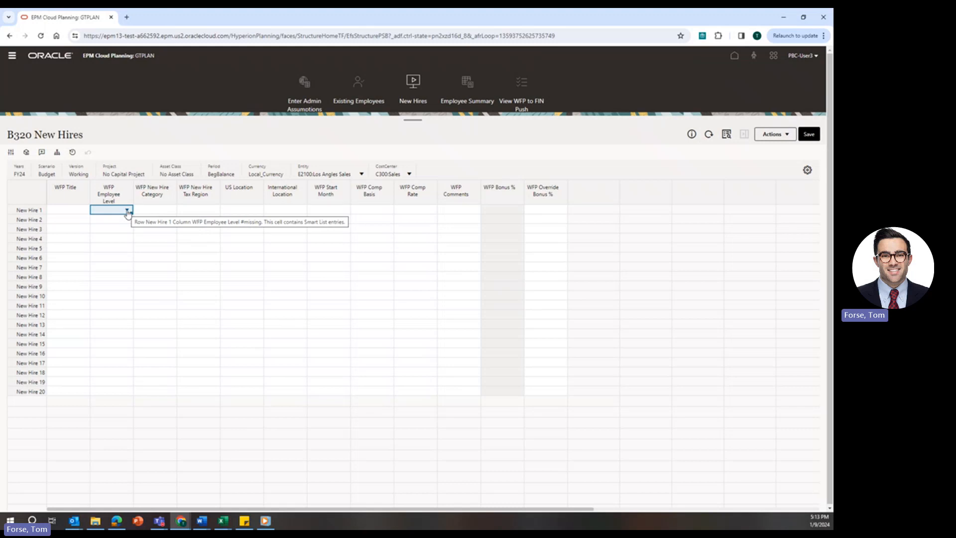
pyautogui.click(127, 210)
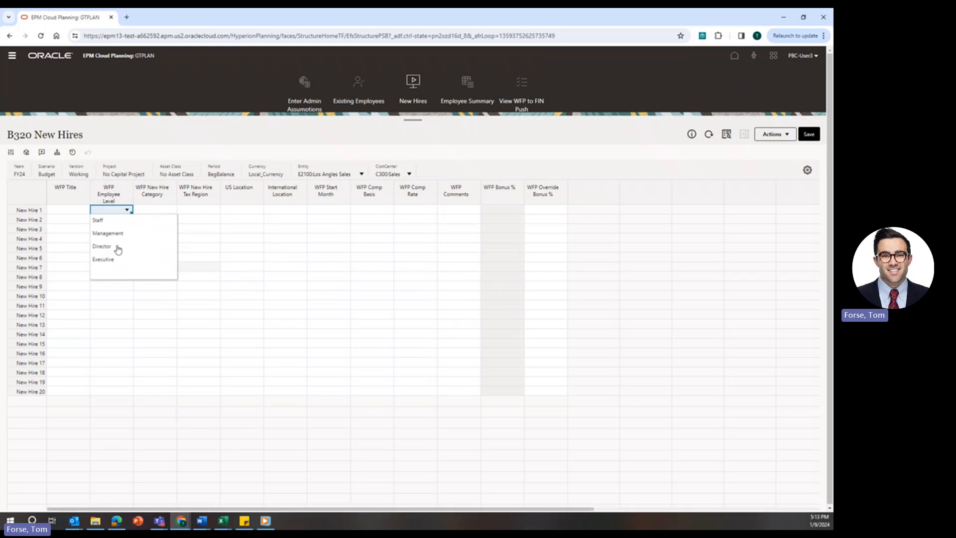
pyautogui.click(116, 220)
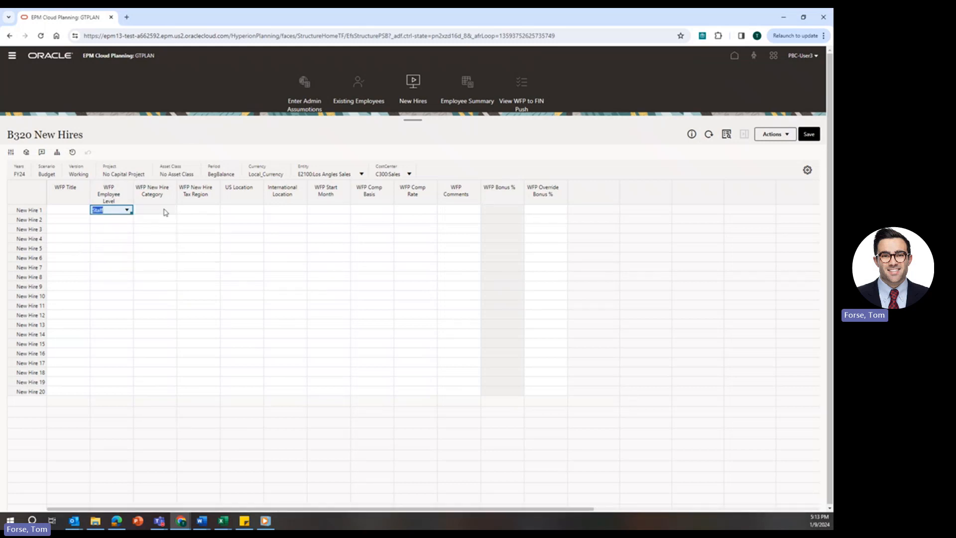
# Set New Hire 1's WFP New Hire Category to New Position and its WFP New Hire Tax Region to US.
pyautogui.click(166, 212)
pyautogui.click(170, 209)
pyautogui.click(165, 231)
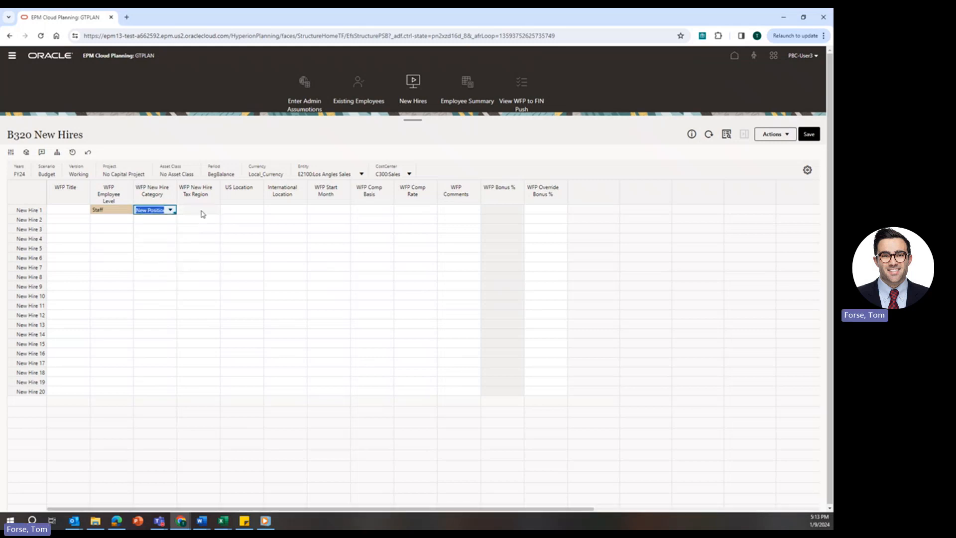
pyautogui.click(203, 212)
pyautogui.click(215, 210)
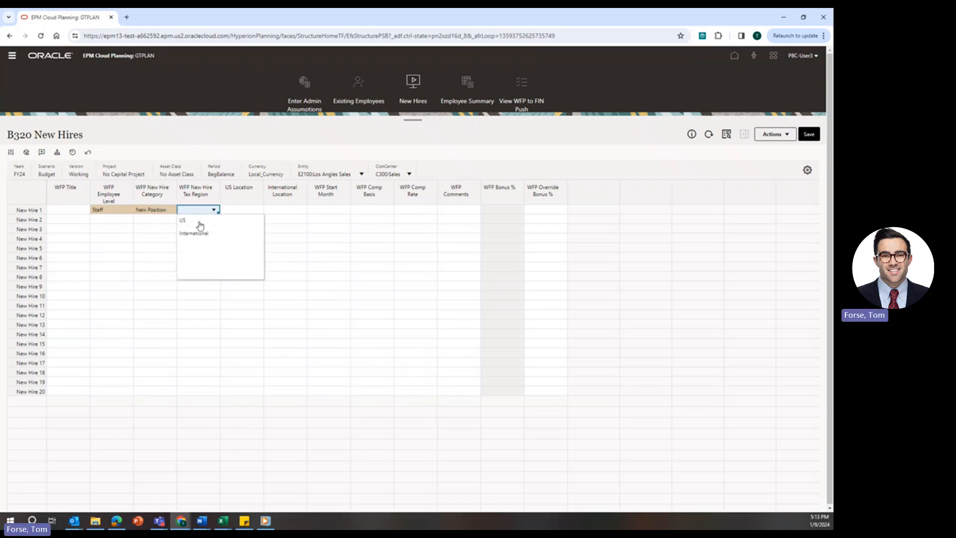
pyautogui.click(199, 221)
# Set the US Location of New Hire 1 to Hawaii.
pyautogui.click(227, 213)
pyautogui.click(257, 210)
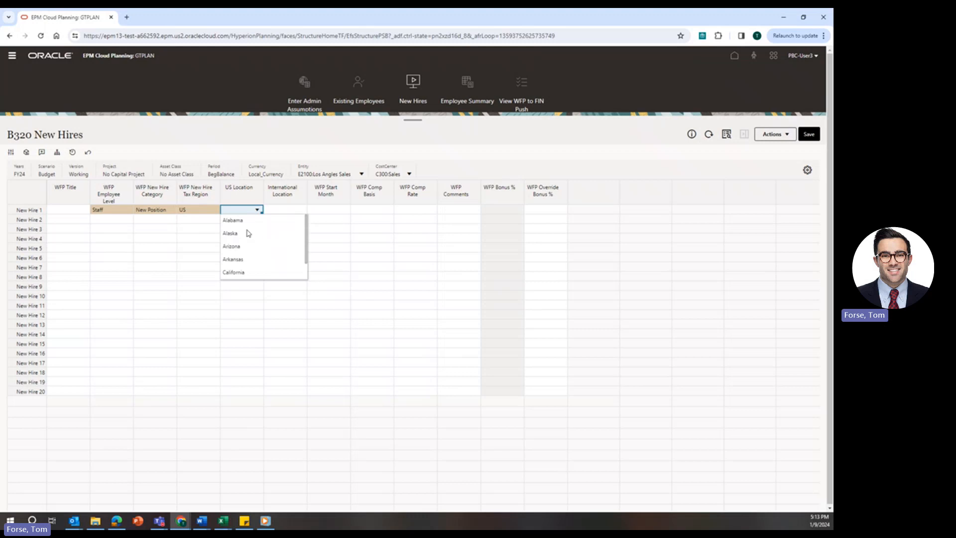
pyautogui.scroll(-3, 249, 233)
pyautogui.click(244, 246)
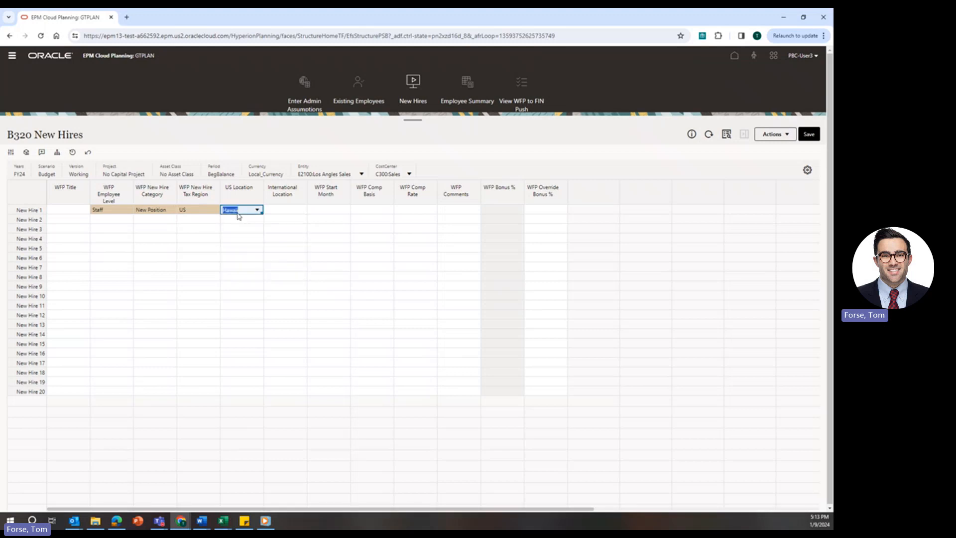
# Set New Hire 1's WFP Start Month to Jan and its WFP Comp Basis to Annual.
pyautogui.click(341, 212)
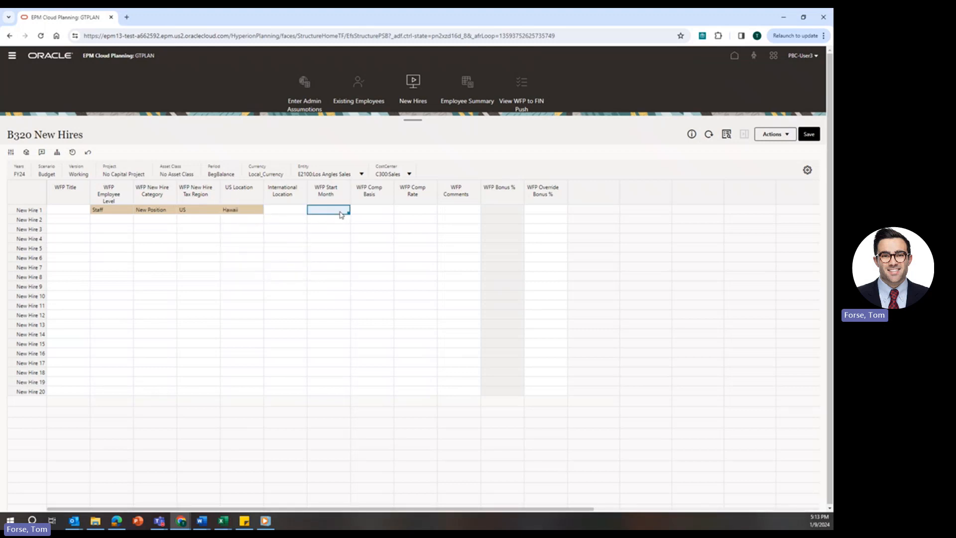
pyautogui.click(344, 210)
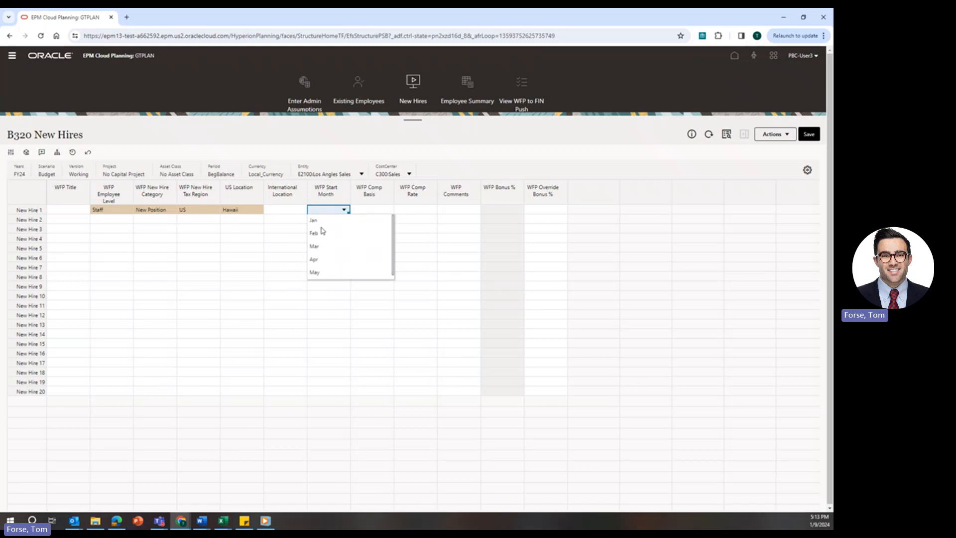
pyautogui.click(313, 219)
pyautogui.click(381, 210)
pyautogui.click(388, 209)
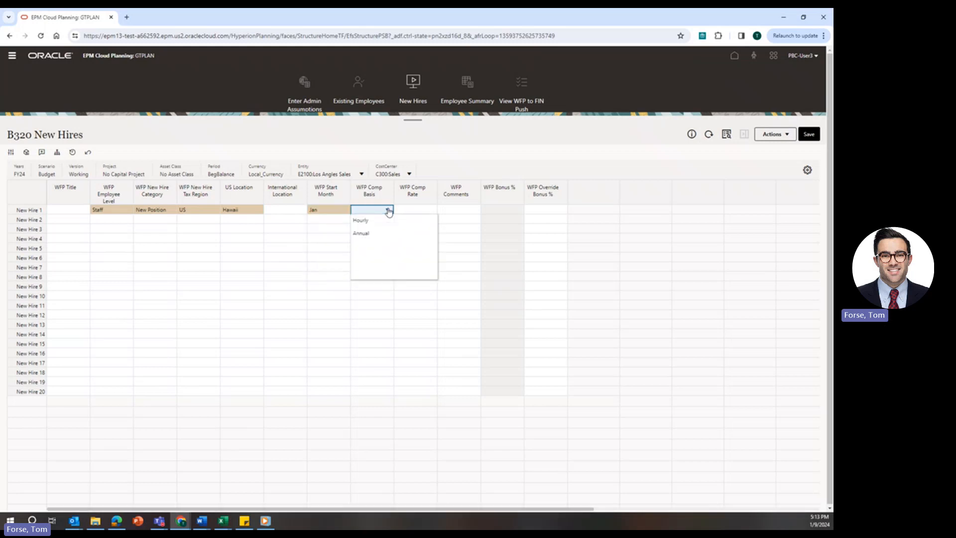
pyautogui.click(363, 234)
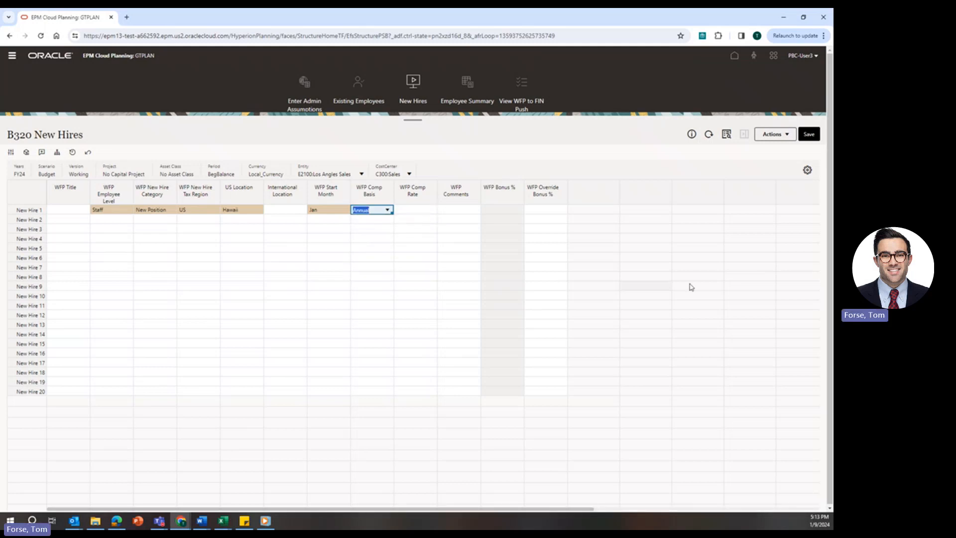
pyautogui.click(628, 239)
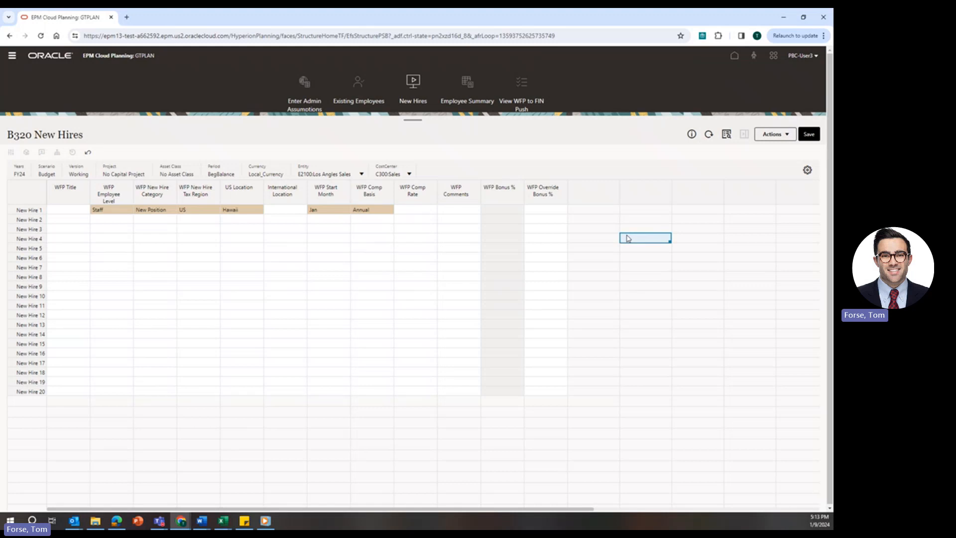
# Change the WFP Employee Level of New Hire 1 to Director.
pyautogui.click(125, 211)
pyautogui.click(129, 210)
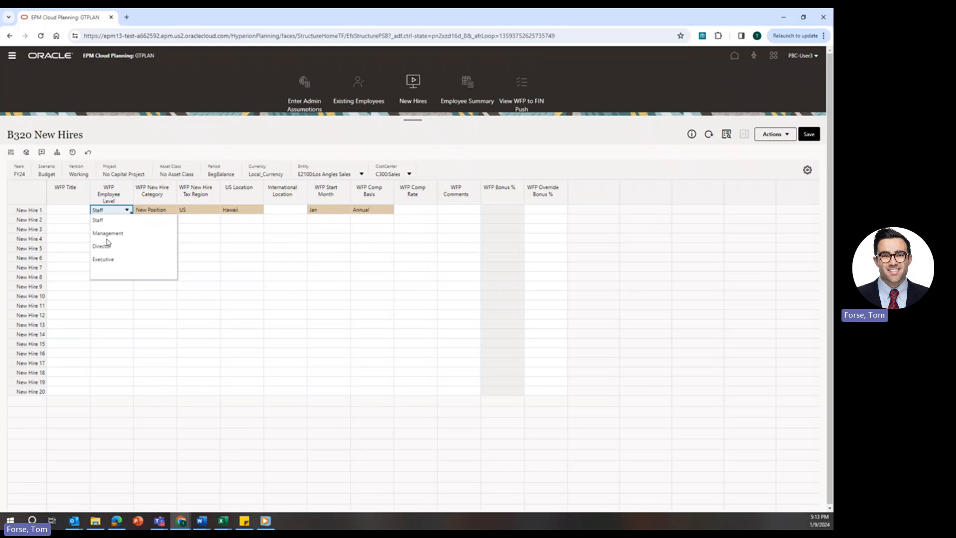
pyautogui.click(107, 235)
pyautogui.click(129, 210)
pyautogui.click(116, 247)
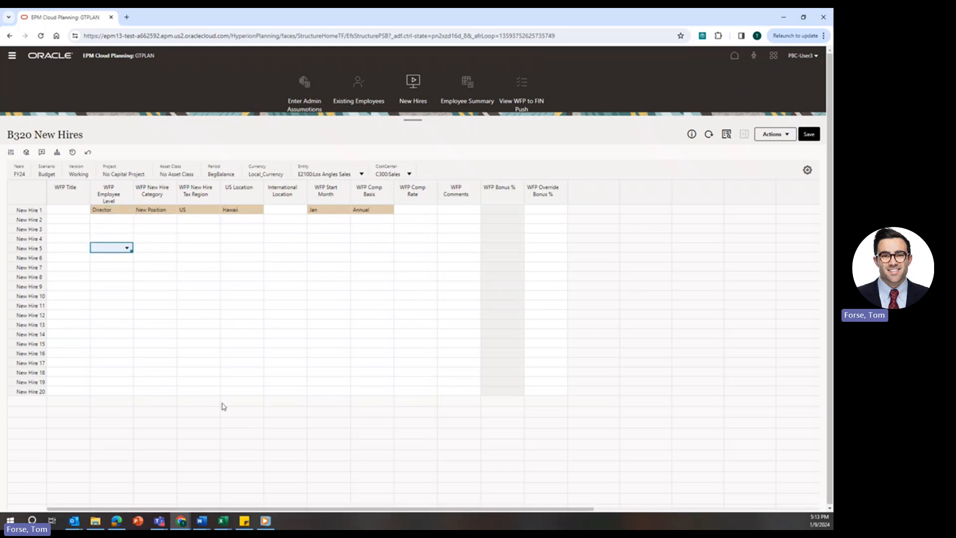
pyautogui.click(237, 417)
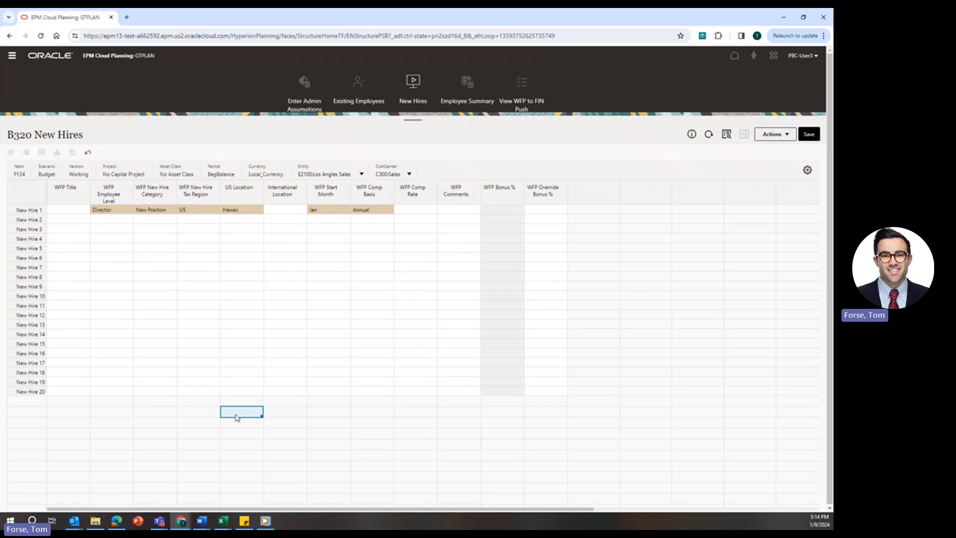
# Examine the Entity and CostCenter members available for the New Hires form without changing the current selections.
pyautogui.click(361, 175)
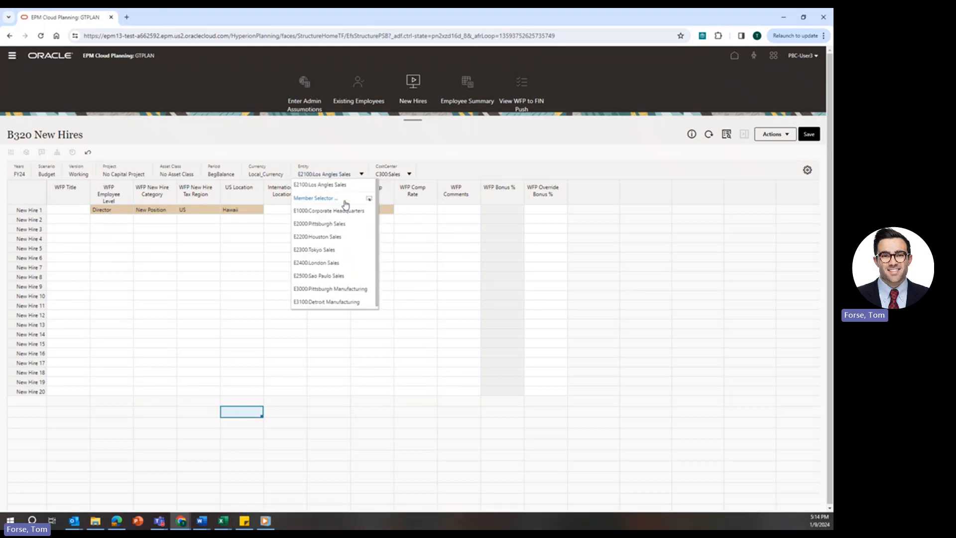
pyautogui.click(409, 174)
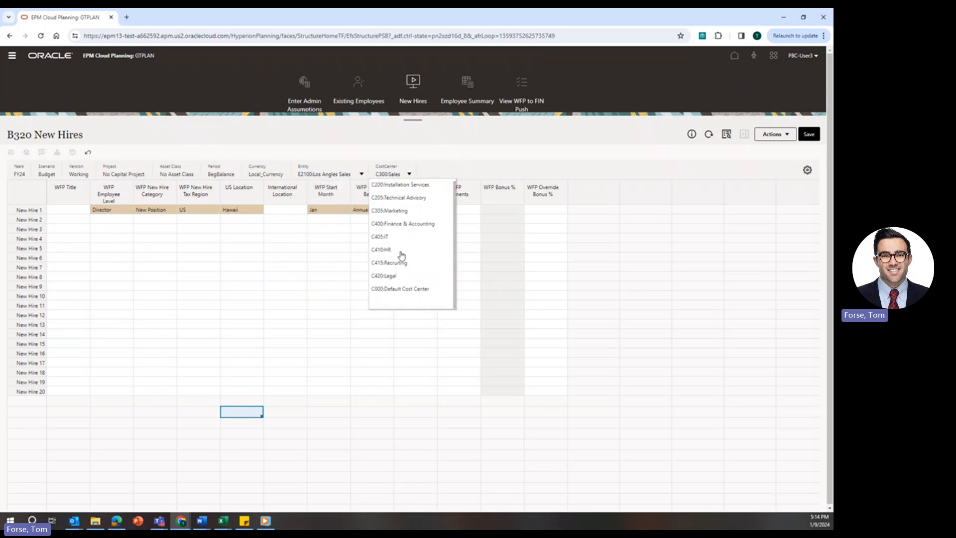
pyautogui.click(513, 157)
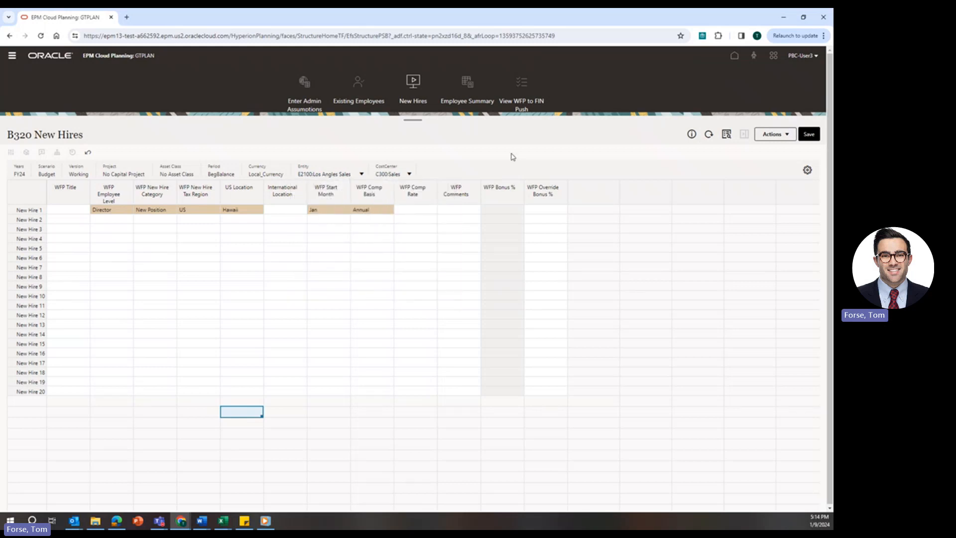